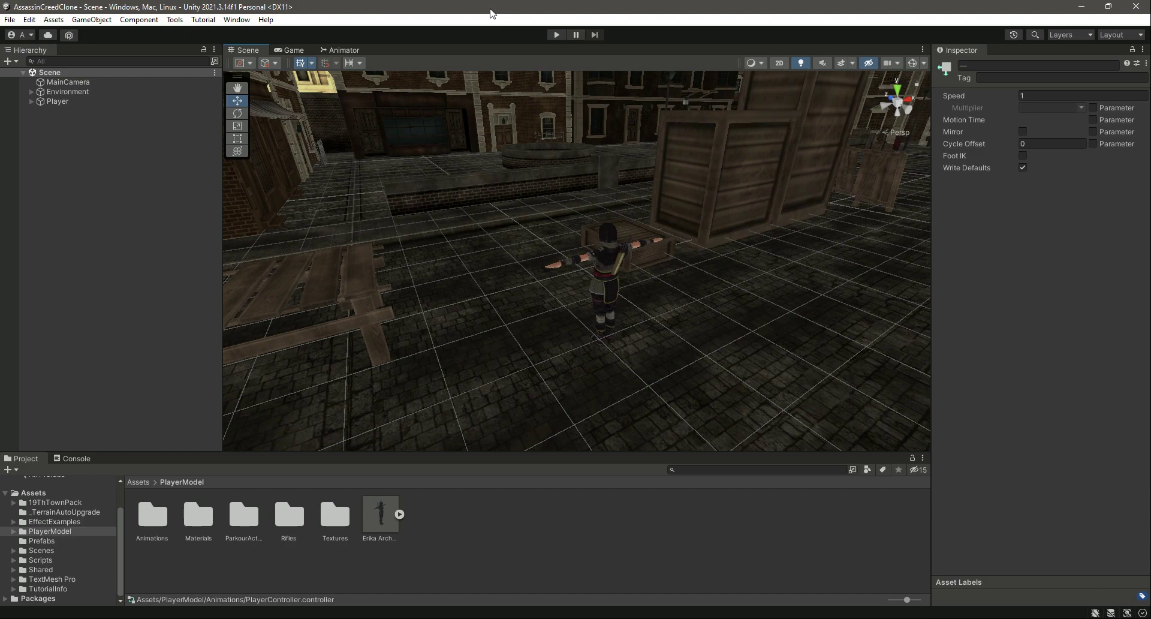
pyautogui.moveTo(647, 268); pyautogui.dragTo(550, 270, button='right')
pyautogui.scroll(3, 527, 290)
pyautogui.scroll(3, 550, 269)
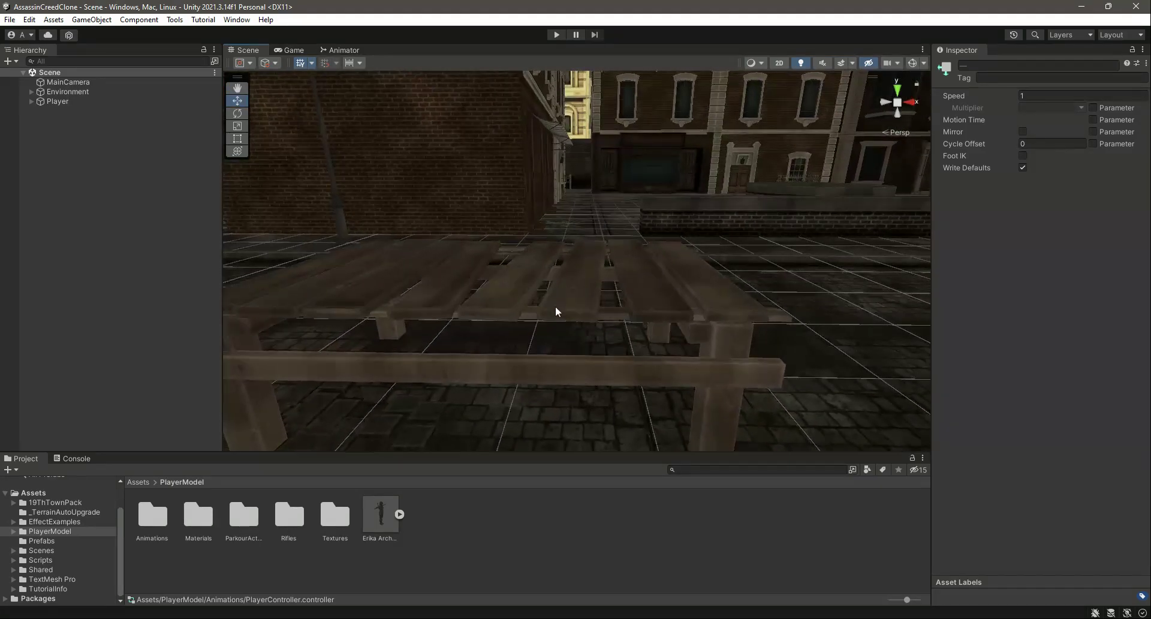
pyautogui.click(561, 304)
pyautogui.moveTo(217, 322); pyautogui.dragTo(233, 78)
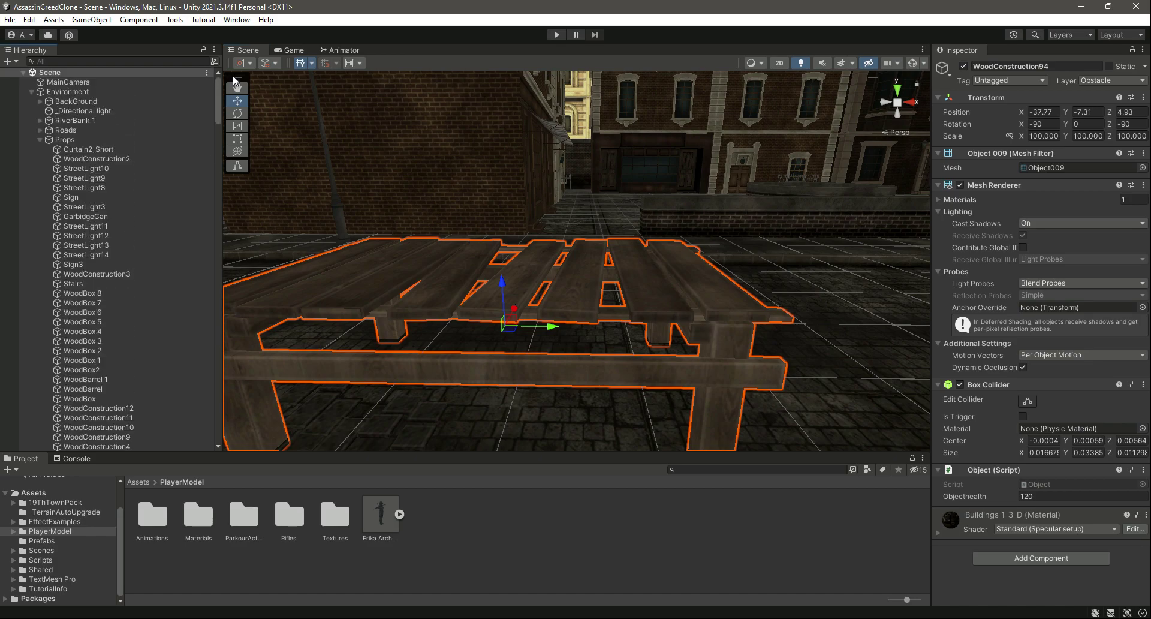
pyautogui.click(40, 140)
pyautogui.click(31, 92)
pyautogui.click(89, 206)
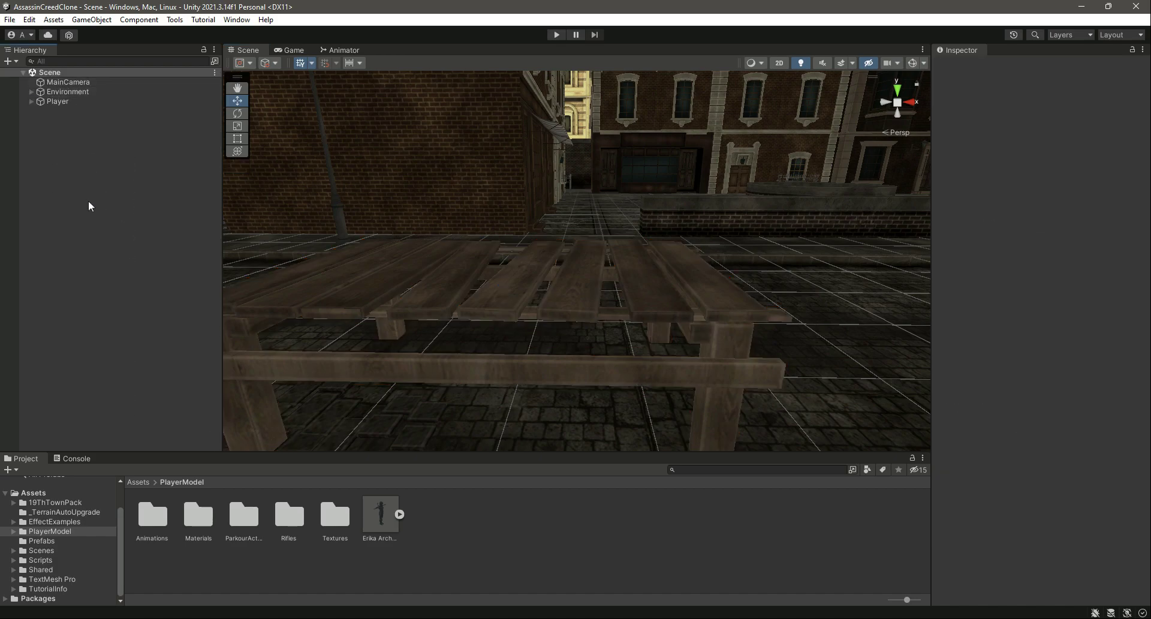
# - Switch to Mixamo and download the Paladin J Nordstrom character as FBX for Unity in its original pose
pyautogui.hotkey('alt', 'Tab')
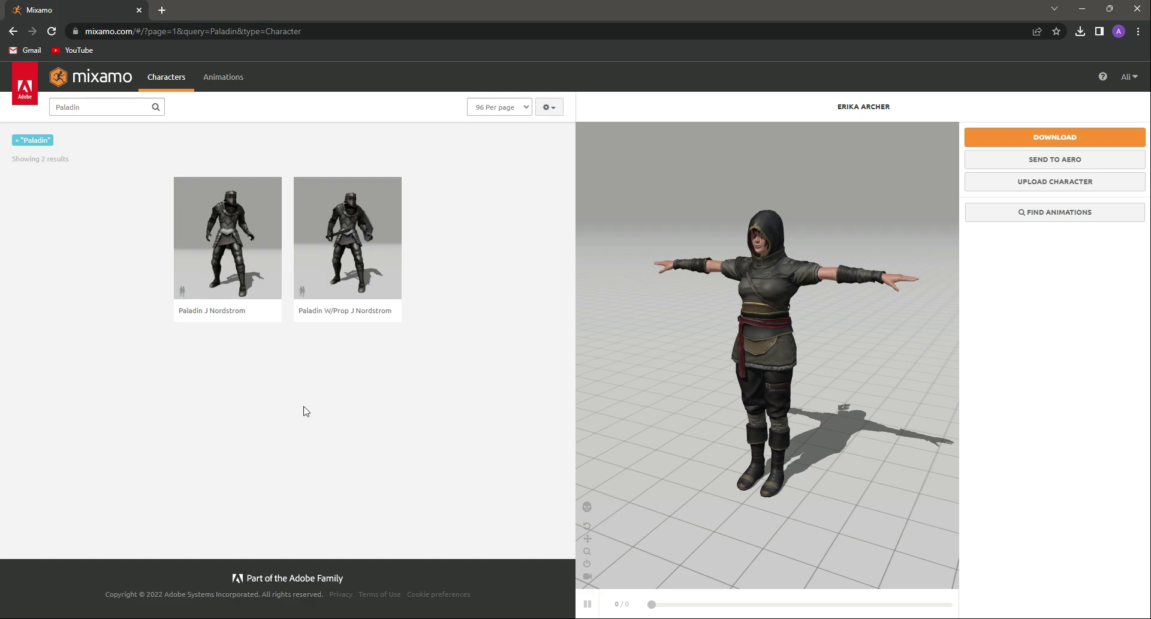
pyautogui.click(229, 238)
pyautogui.click(771, 244)
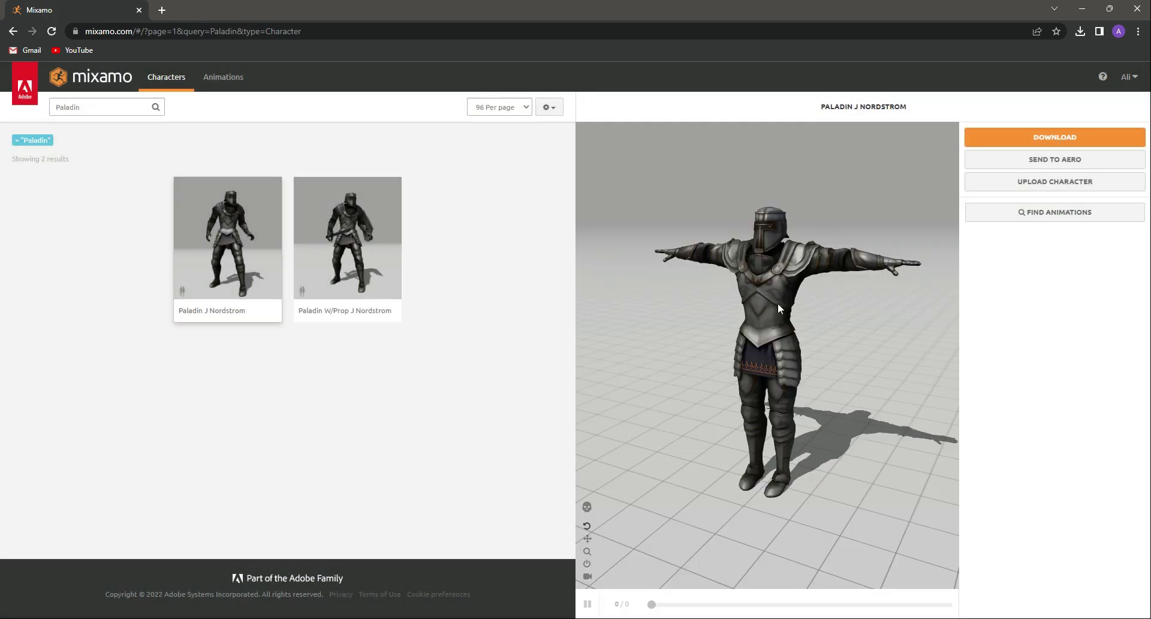
pyautogui.click(1004, 149)
pyautogui.click(483, 191)
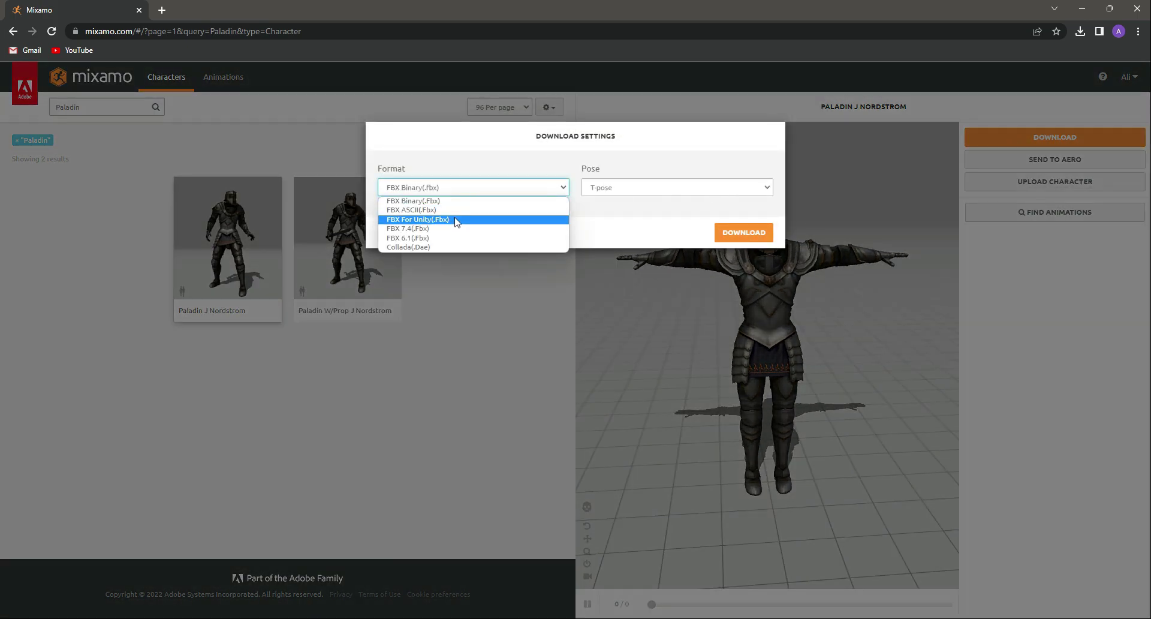
pyautogui.click(417, 220)
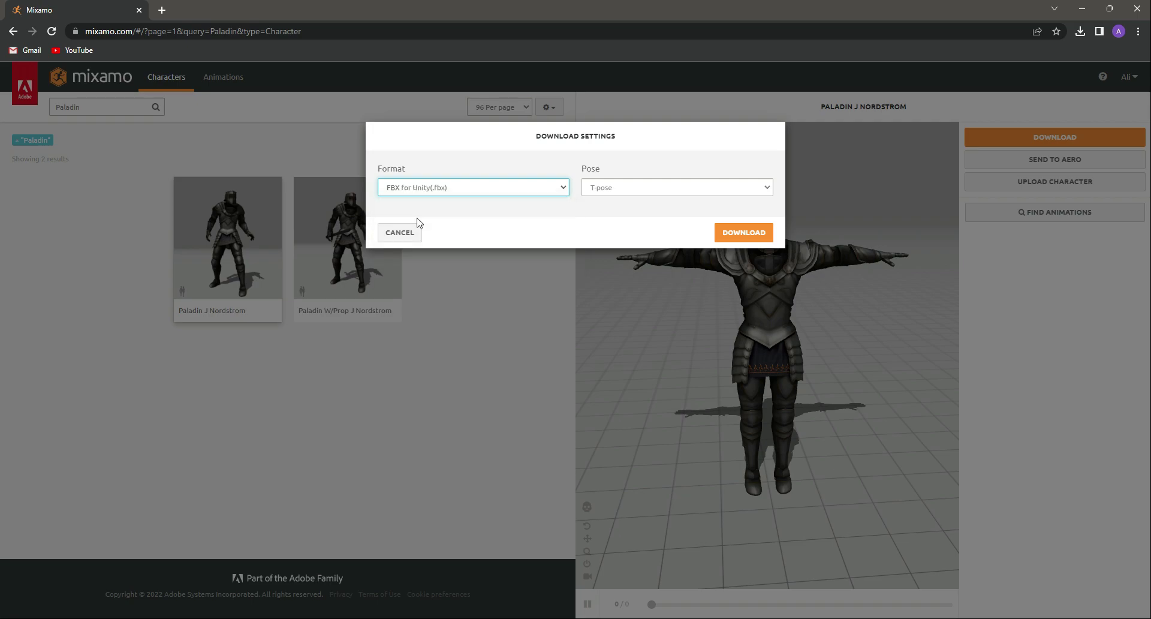
pyautogui.click(616, 188)
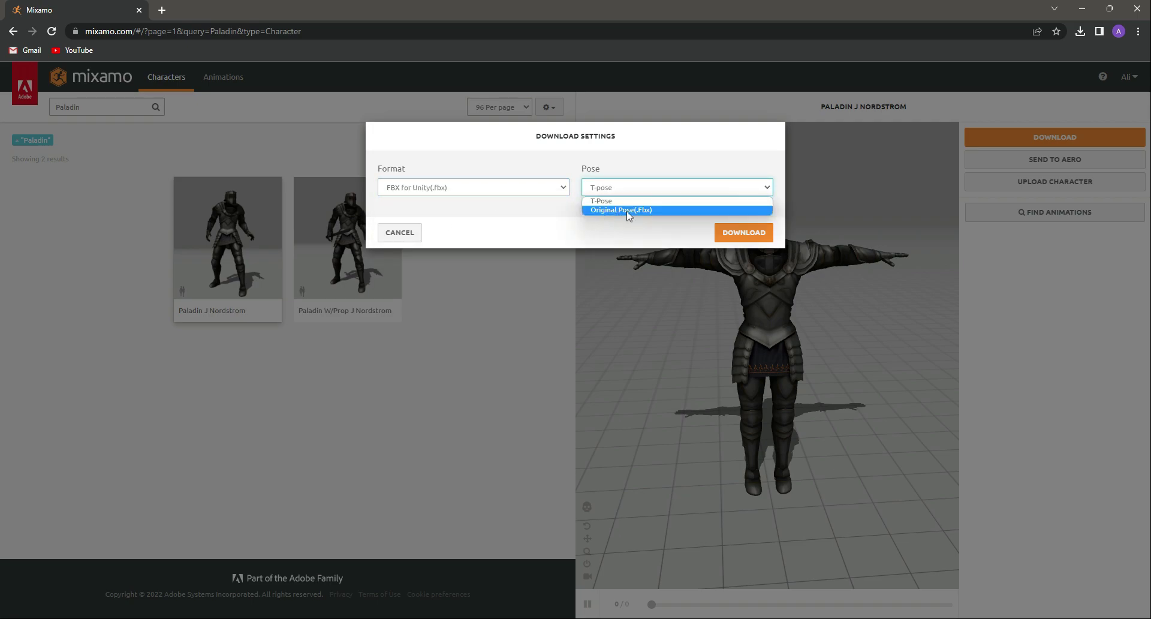
pyautogui.click(638, 210)
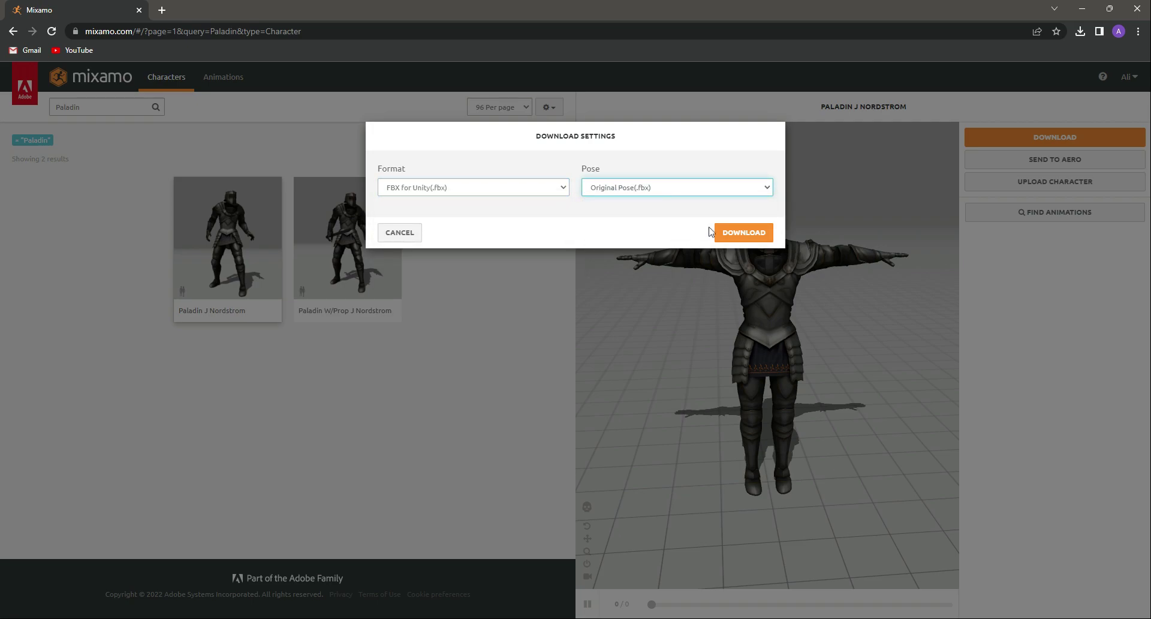
pyautogui.click(737, 235)
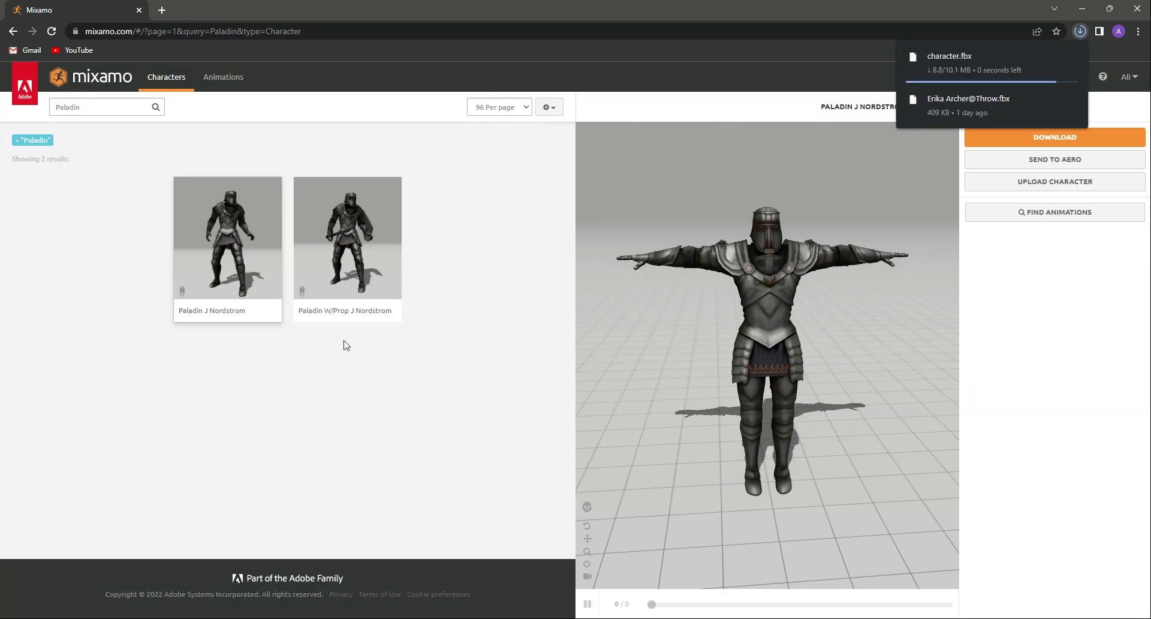
# - Download the Paladin W/Prop J Nordstrom character as FBX for Unity in its original pose
pyautogui.click(348, 240)
pyautogui.click(821, 244)
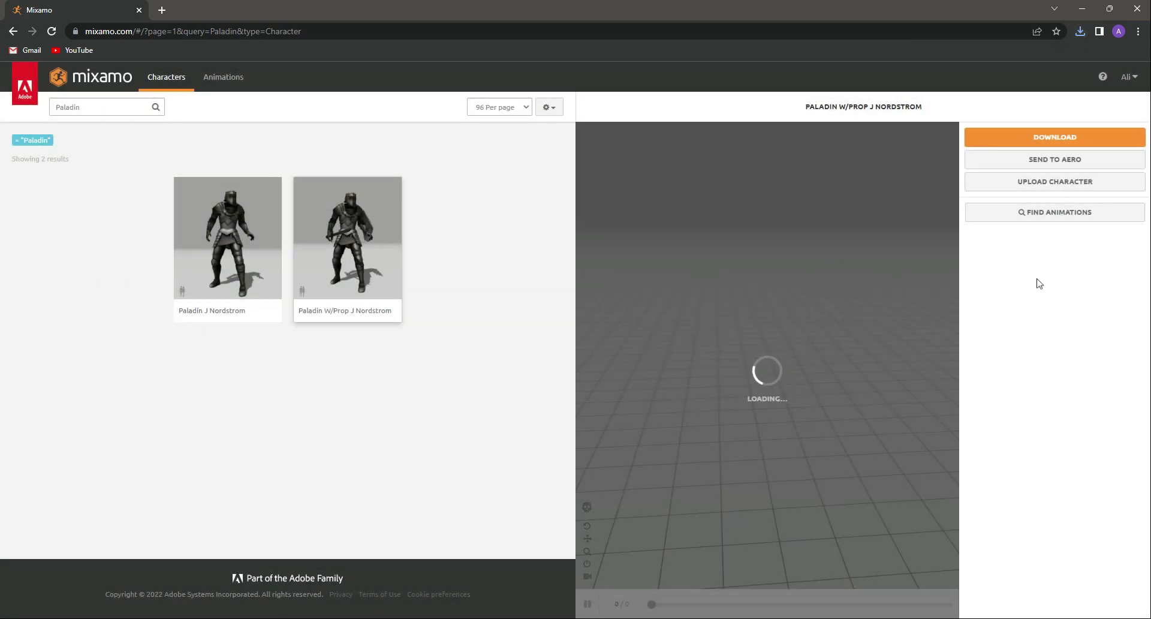
pyautogui.moveTo(897, 258); pyautogui.dragTo(891, 315)
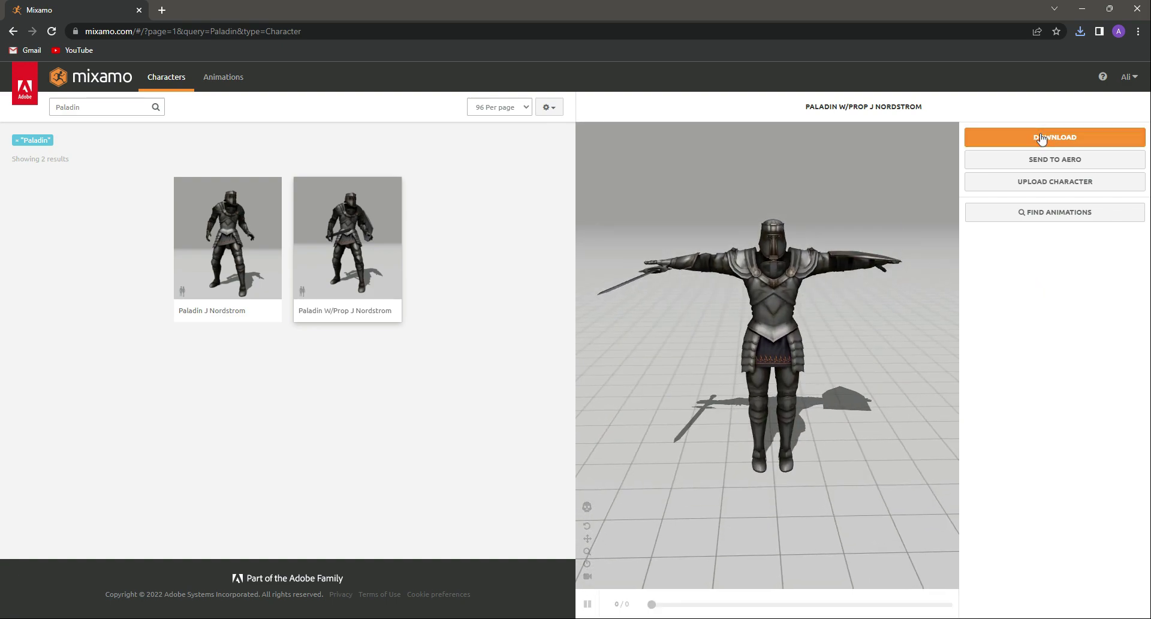
pyautogui.click(1014, 137)
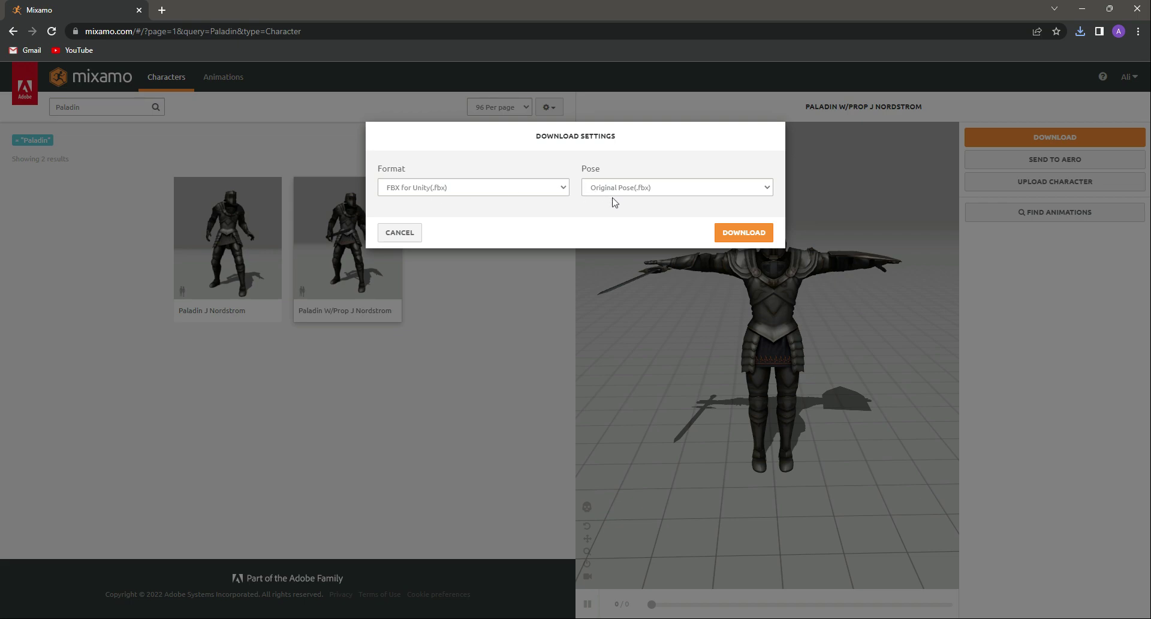
pyautogui.click(725, 231)
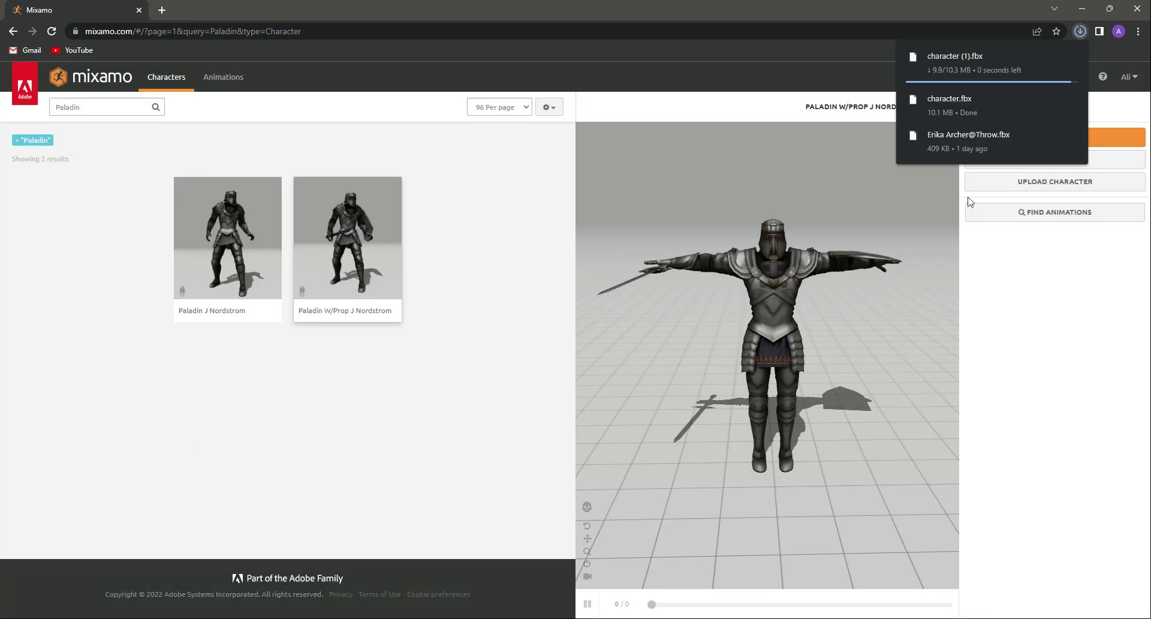
# - Switch to Unity and open the project's PlayerModel folder in File Explorer
pyautogui.click(540, 618)
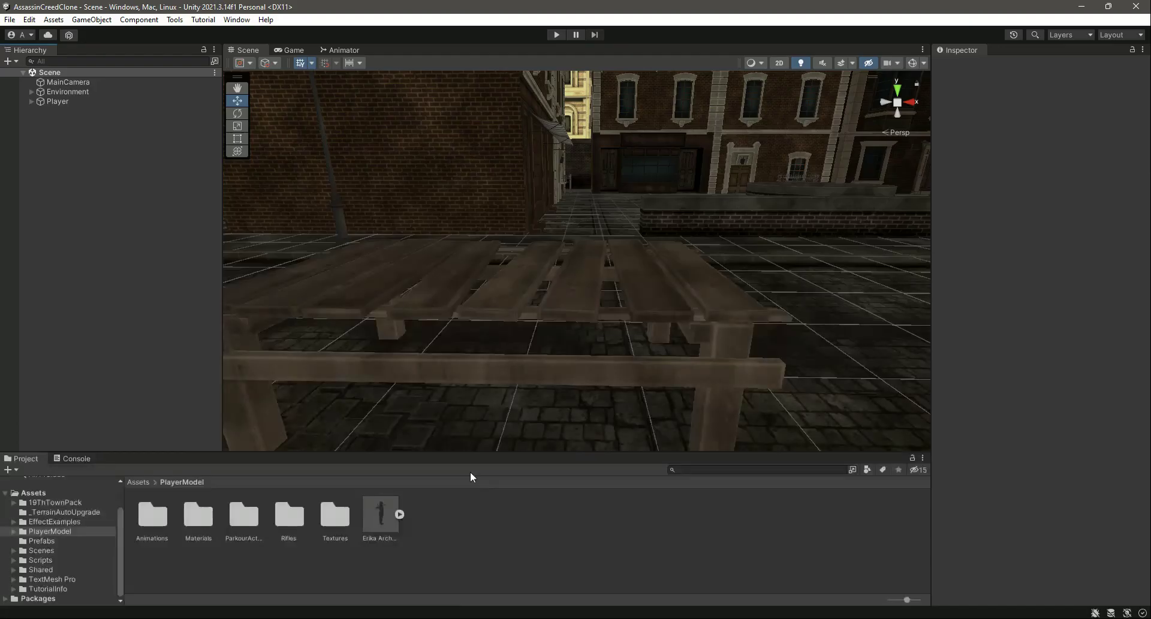
pyautogui.click(49, 532)
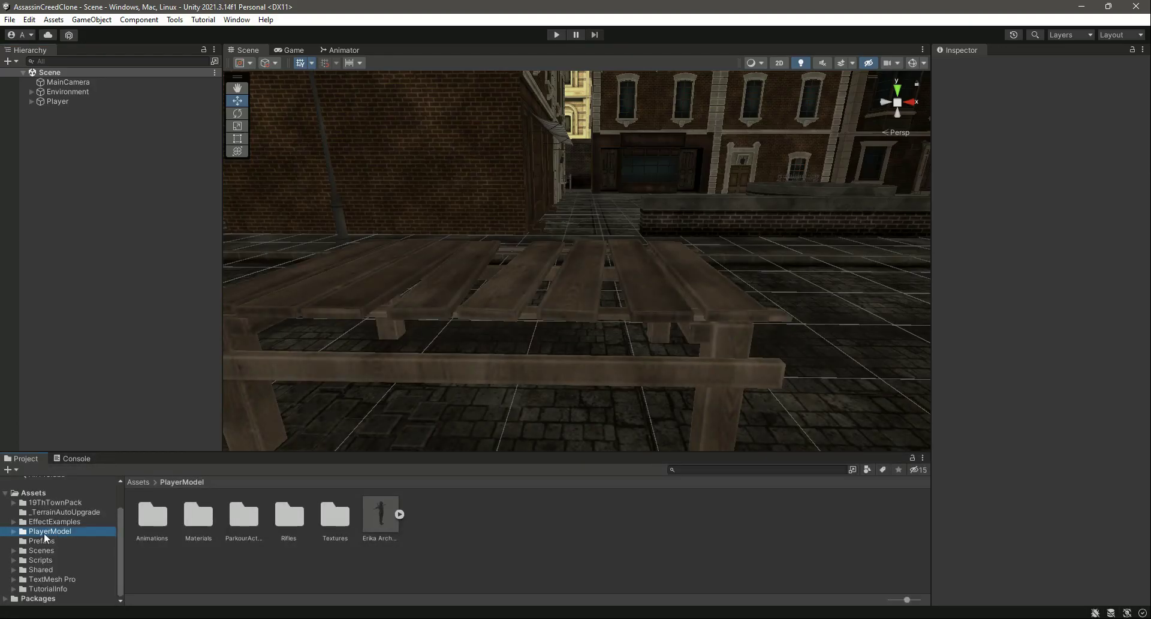
pyautogui.rightClick(452, 530)
pyautogui.click(512, 220)
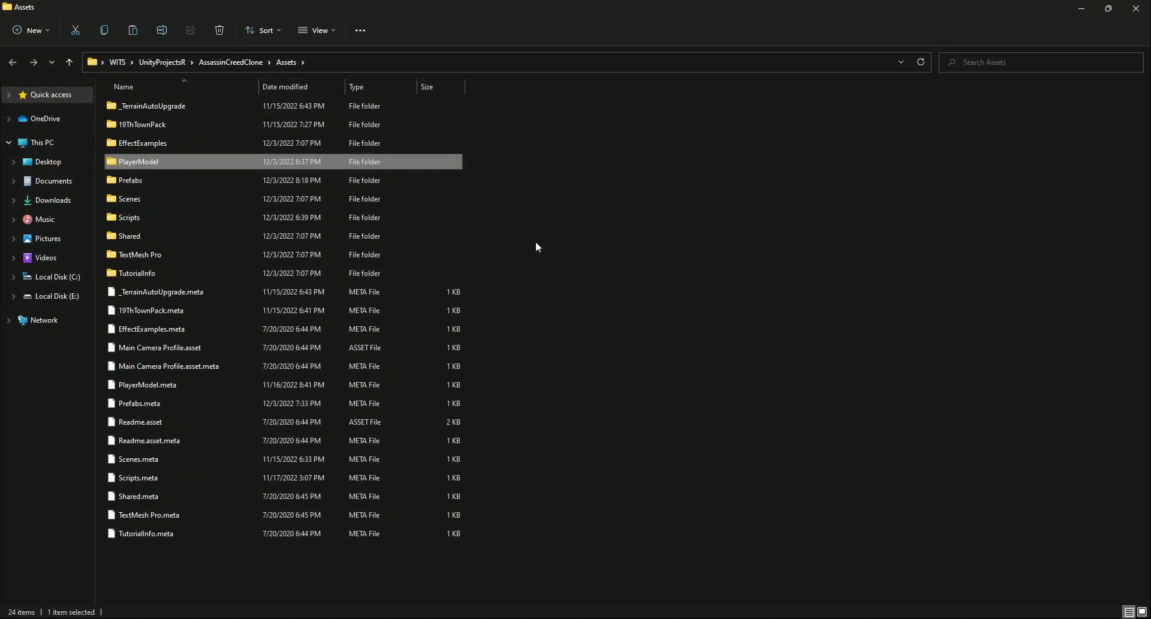
pyautogui.doubleClick(134, 162)
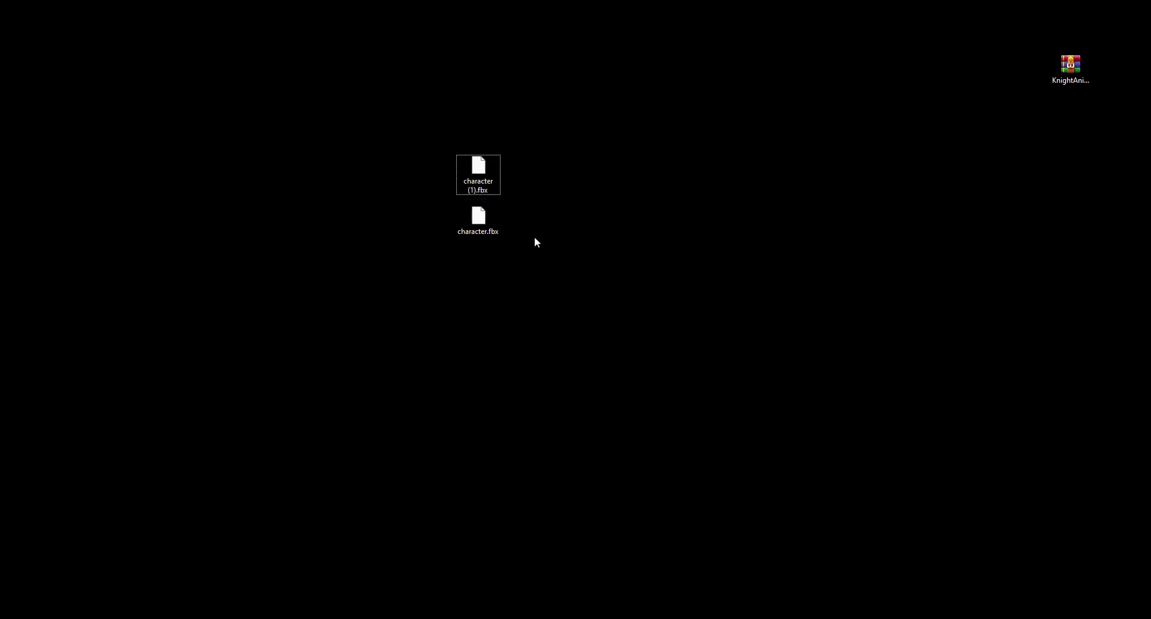
# - Rename the character.fbx file on the desktop as Paladin1.fbx
pyautogui.rightClick(484, 222)
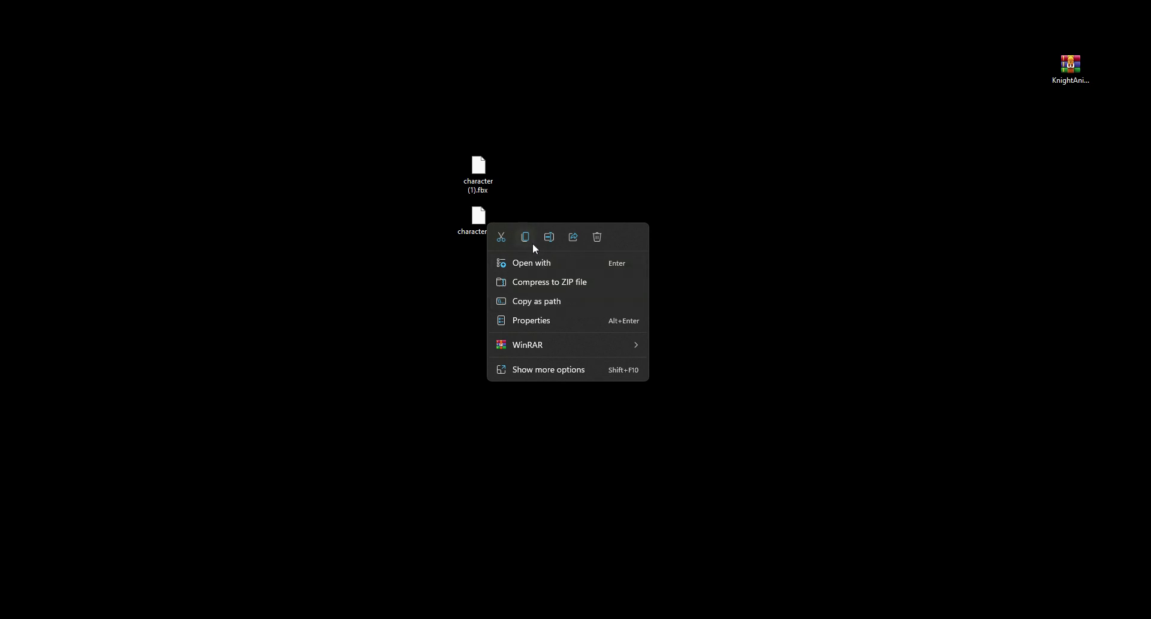
pyautogui.click(547, 238)
pyautogui.write('Paladin1')
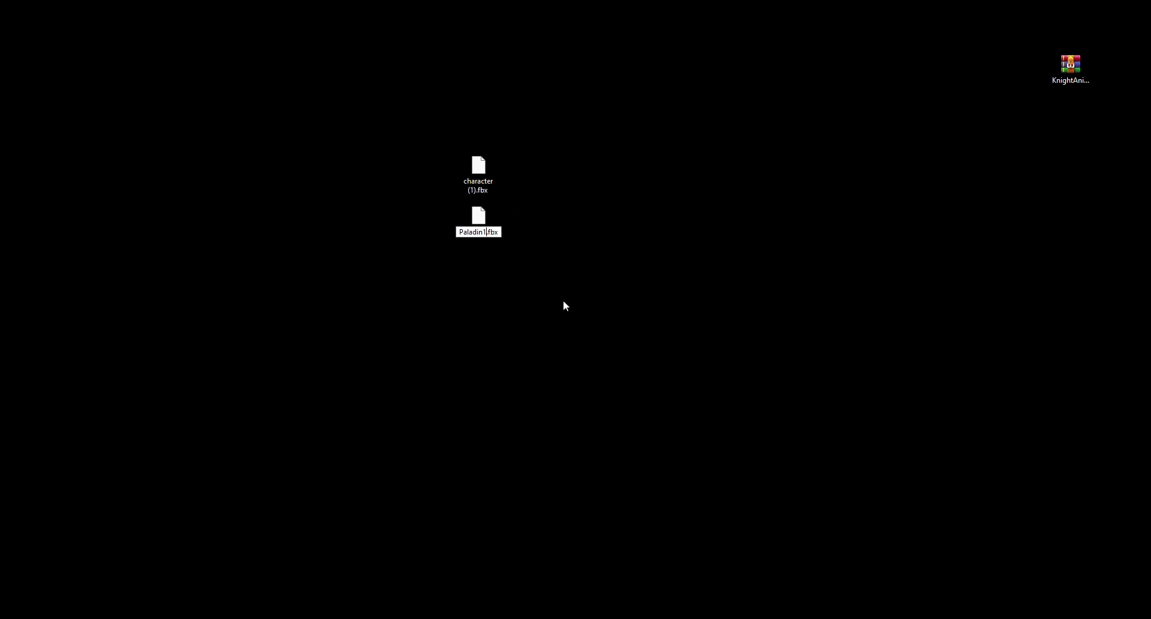
pyautogui.press('Return')
# - Rename character (1).fbx as paladin2.fbx and paste both Paladin files into the project's PlayerModel folder
pyautogui.rightClick(484, 178)
pyautogui.click(545, 188)
pyautogui.write('paladin')
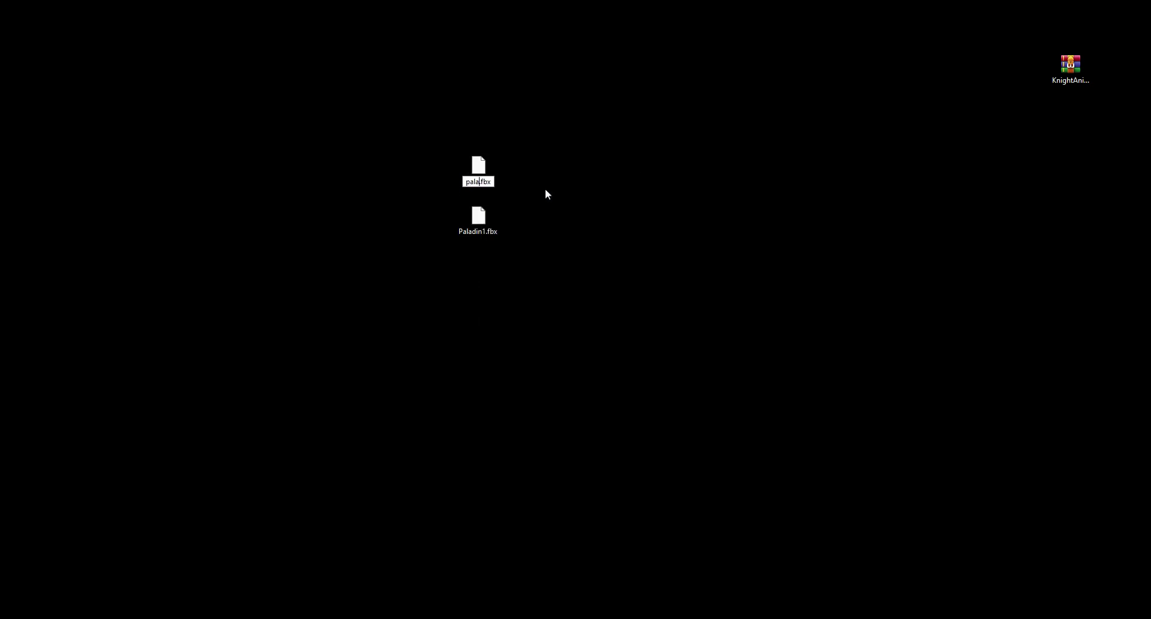
pyautogui.write('2')
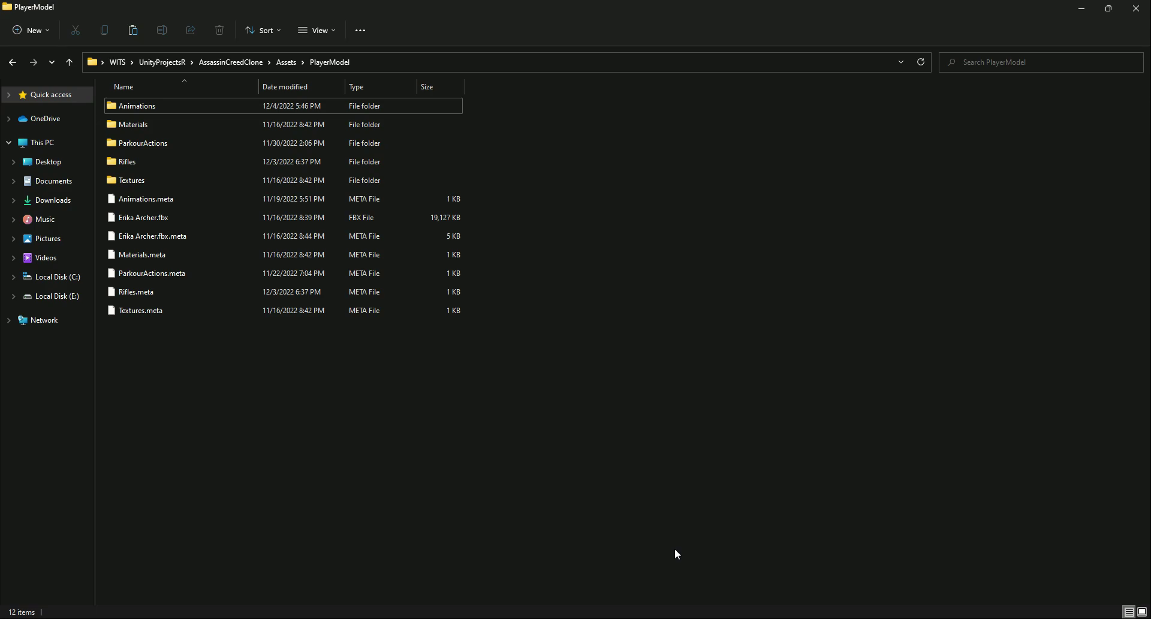
pyautogui.hotkey('ctrl', 'v')
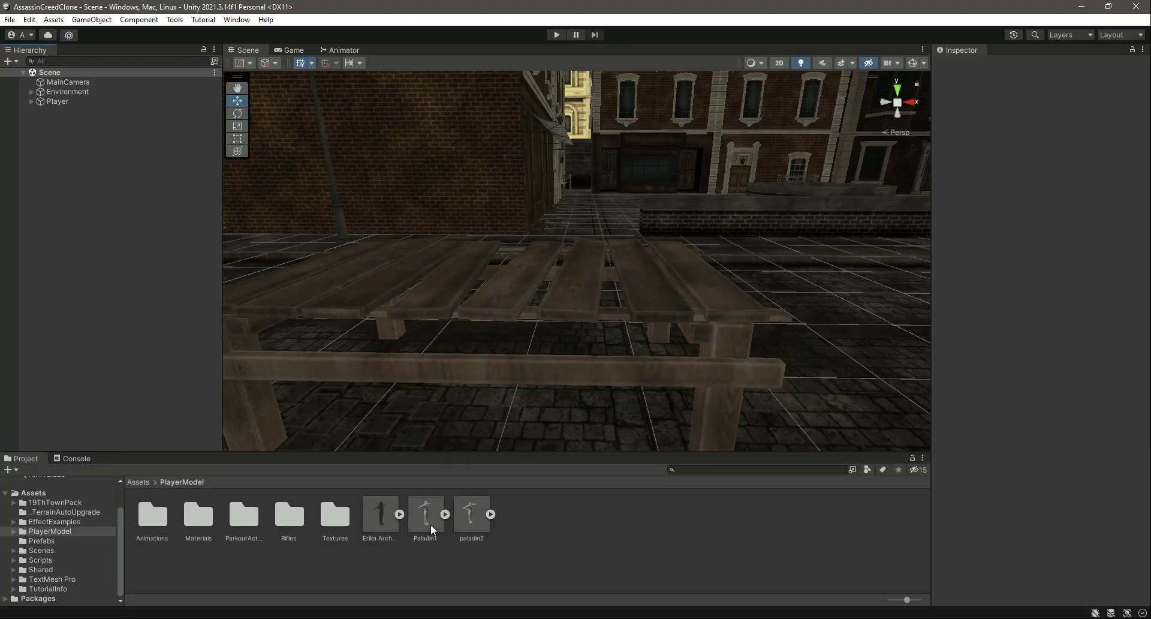
# - Extract Paladin1's embedded textures into the PlayerModel Textures folder and fix the import setting of Paladin_normal.png as a normal map
pyautogui.click(1020, 97)
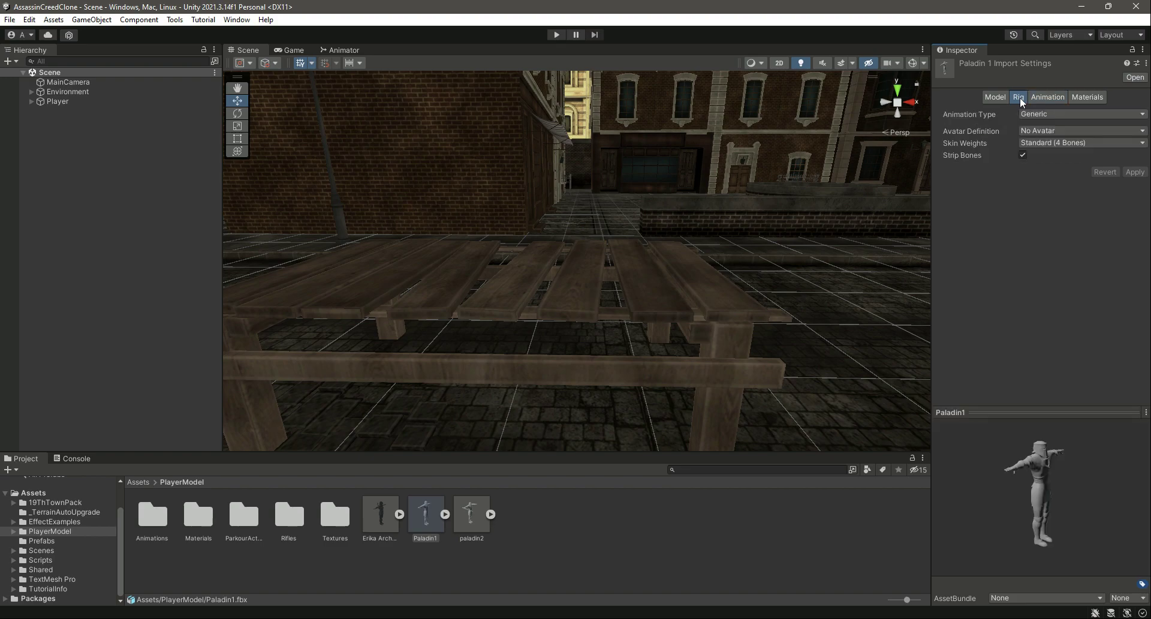
pyautogui.click(470, 522)
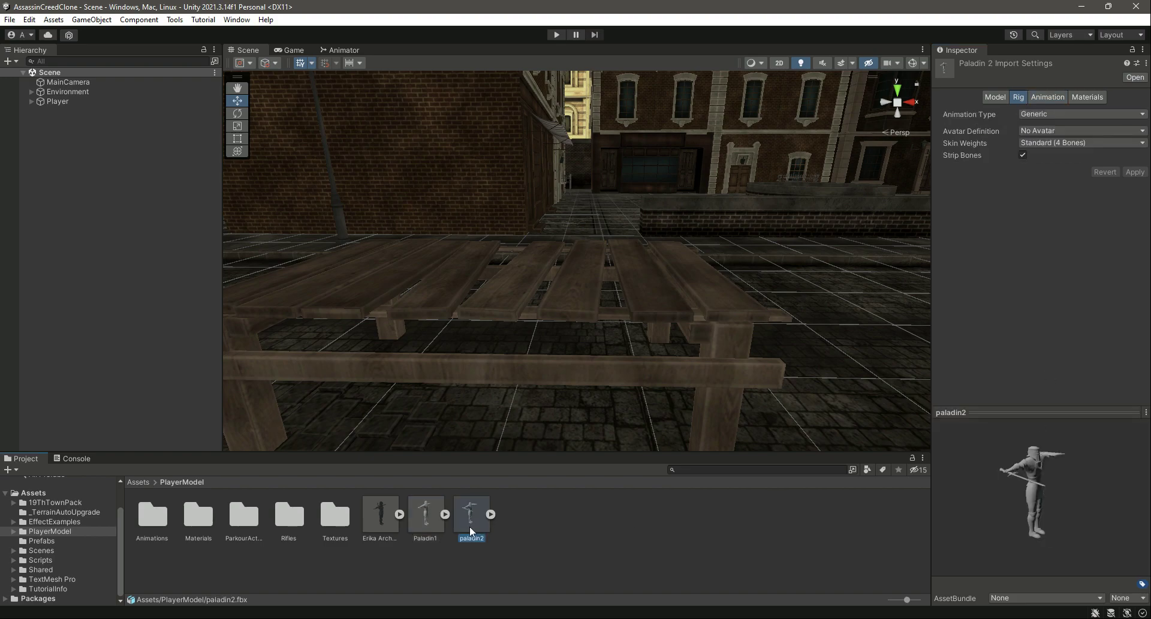
pyautogui.press('Left')
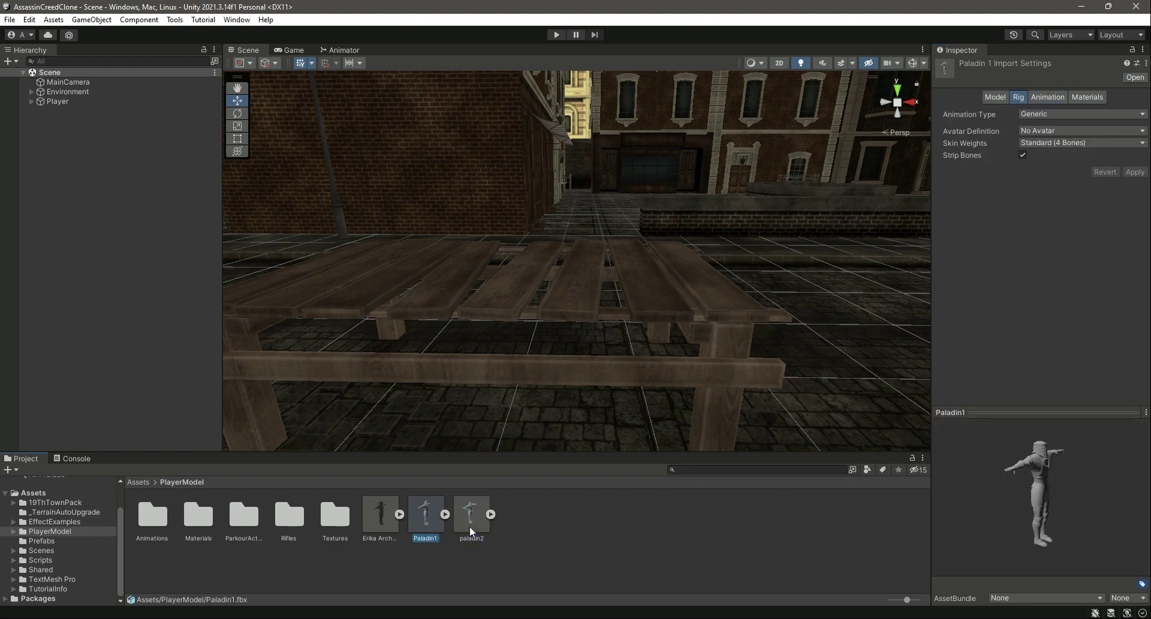
pyautogui.click(1088, 98)
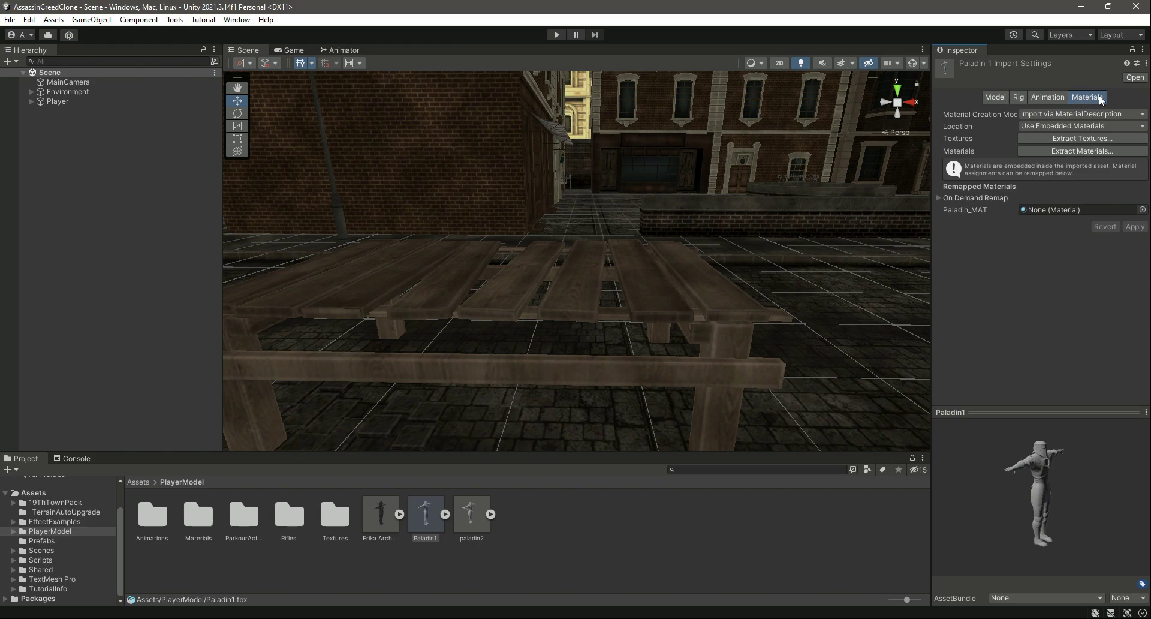
pyautogui.click(1085, 140)
pyautogui.click(137, 199)
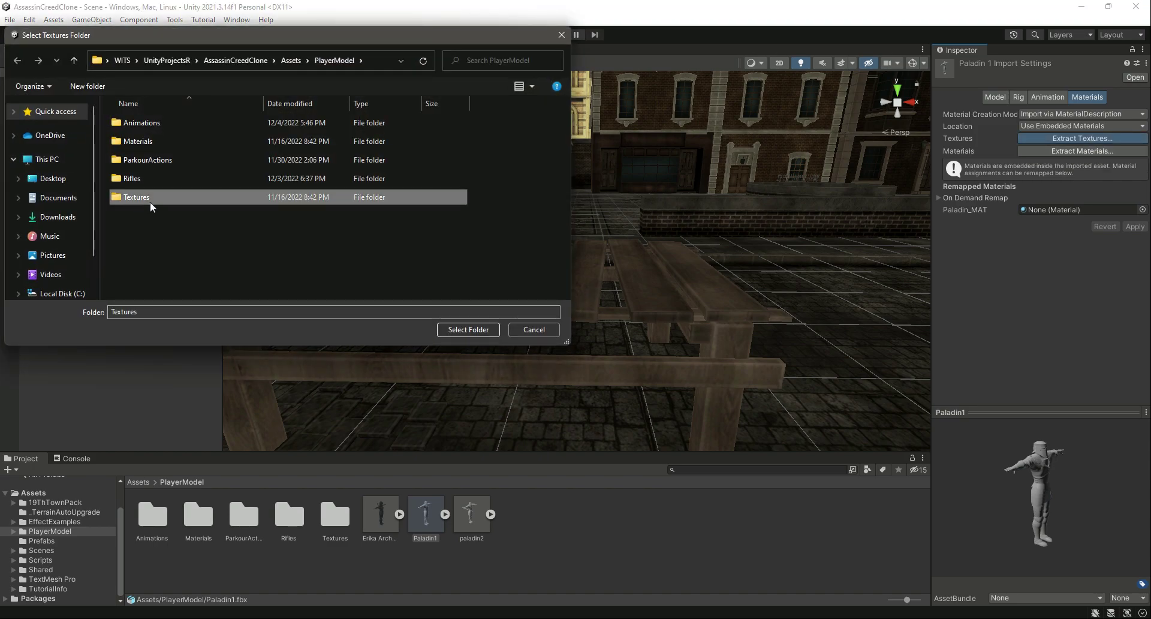
pyautogui.click(468, 329)
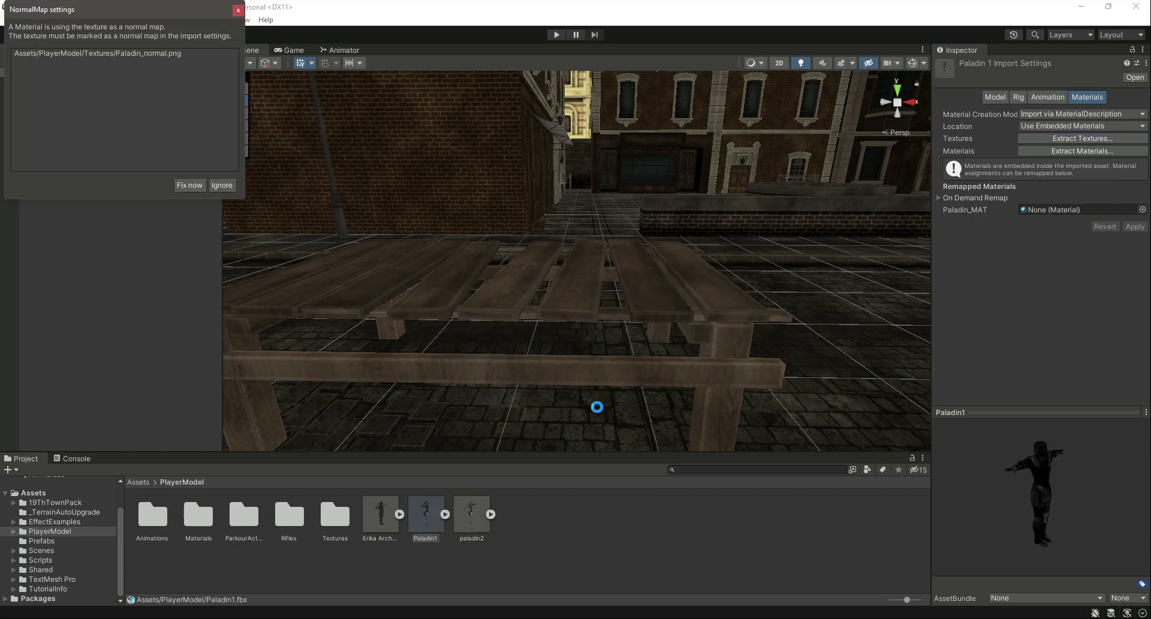
pyautogui.click(189, 185)
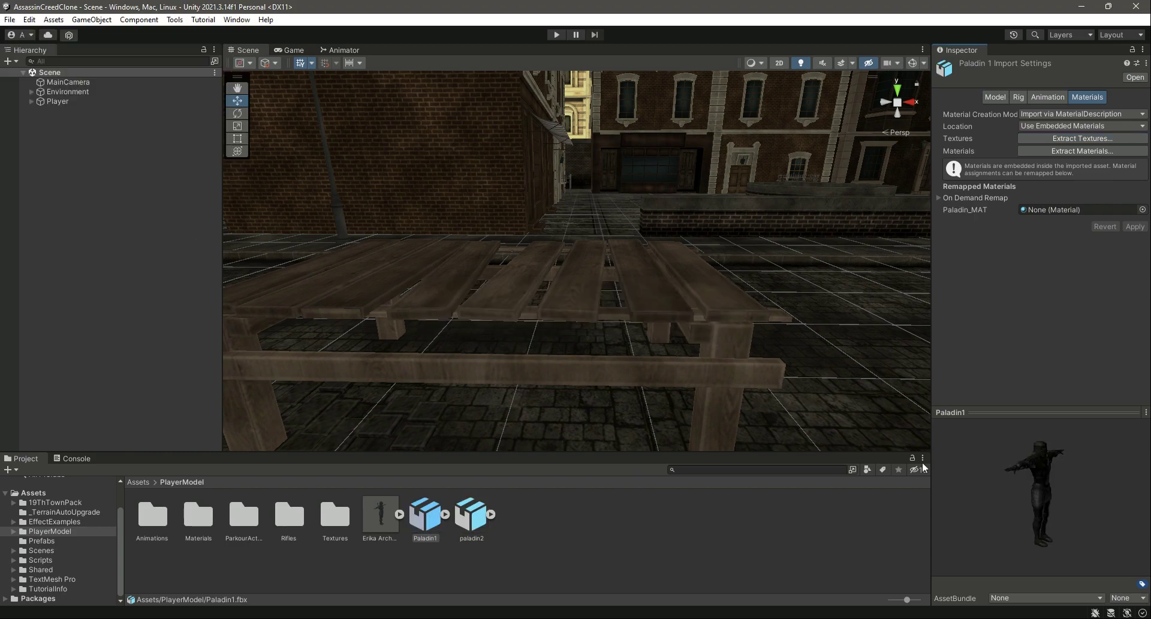
# - Extract Paladin1's embedded materials into the PlayerModel Materials folder
pyautogui.moveTo(1006, 479); pyautogui.dragTo(1046, 479)
pyautogui.click(1069, 153)
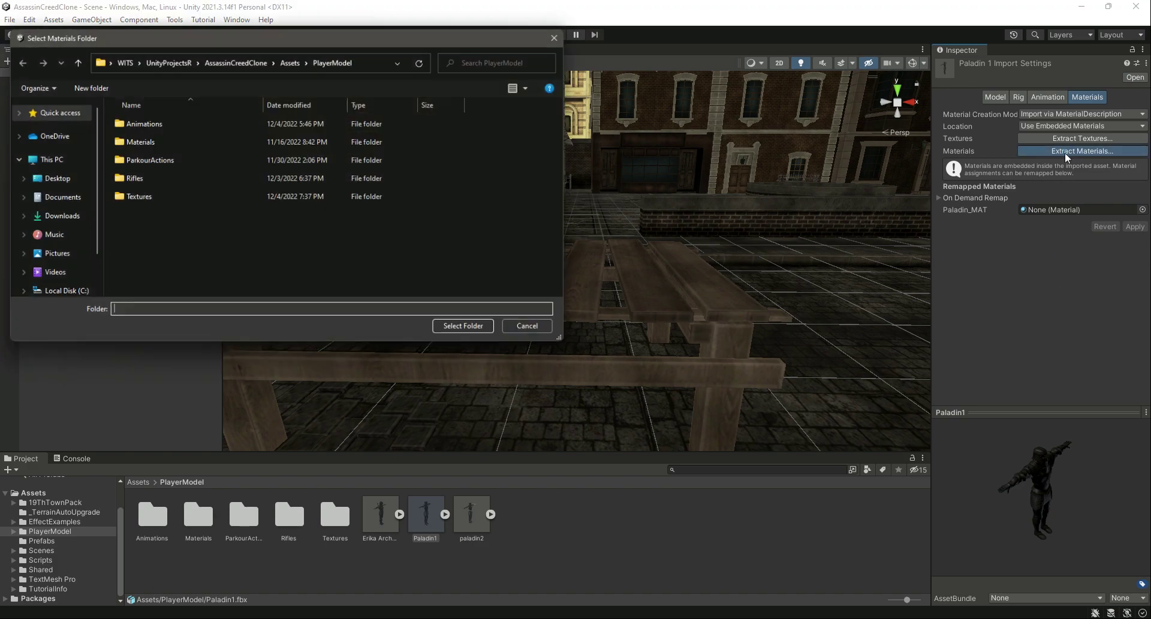
pyautogui.click(171, 144)
pyautogui.click(467, 330)
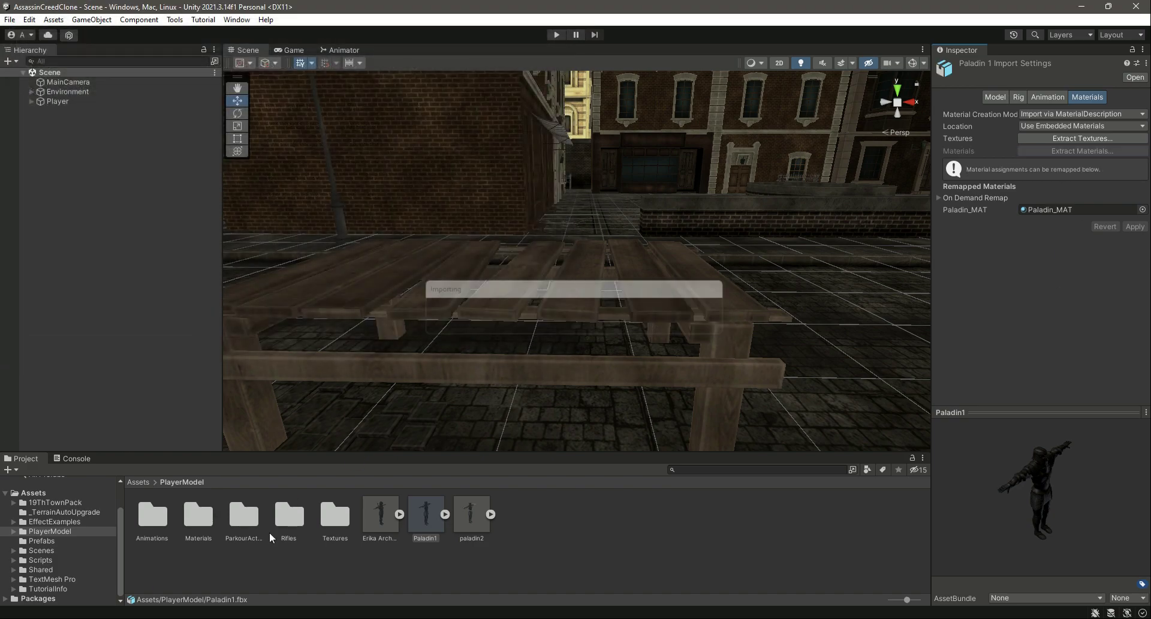
# - Compare the model previews and material import settings of Paladin1 and paladin2
pyautogui.moveTo(1046, 509); pyautogui.dragTo(573, 483)
pyautogui.click(474, 517)
pyautogui.moveTo(1104, 512); pyautogui.dragTo(614, 498)
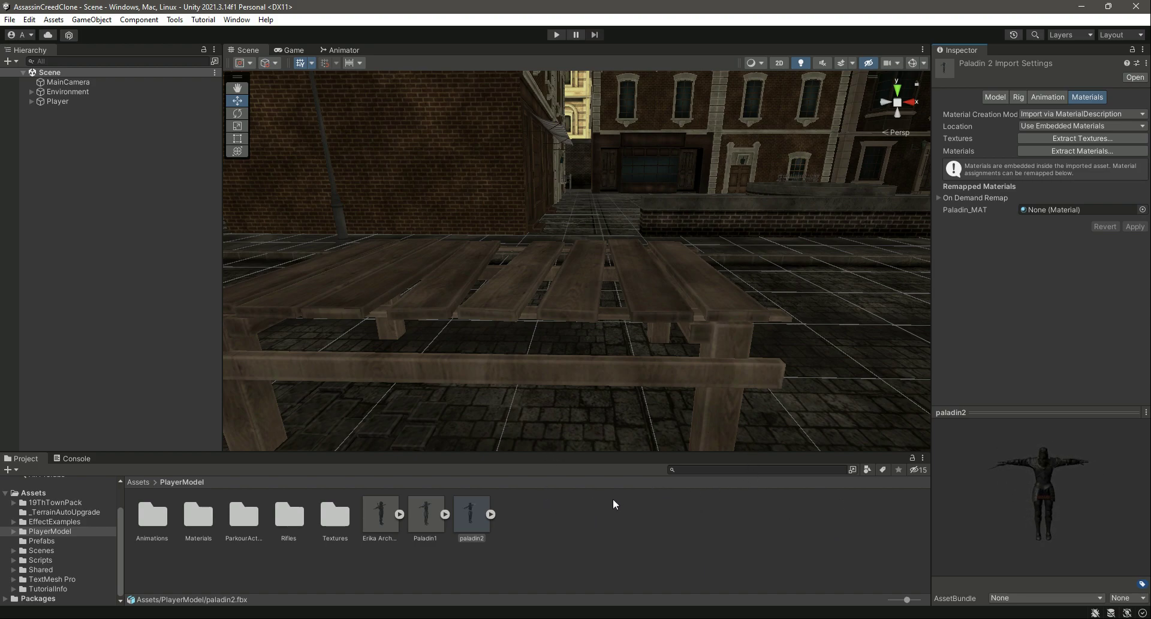
pyautogui.click(430, 517)
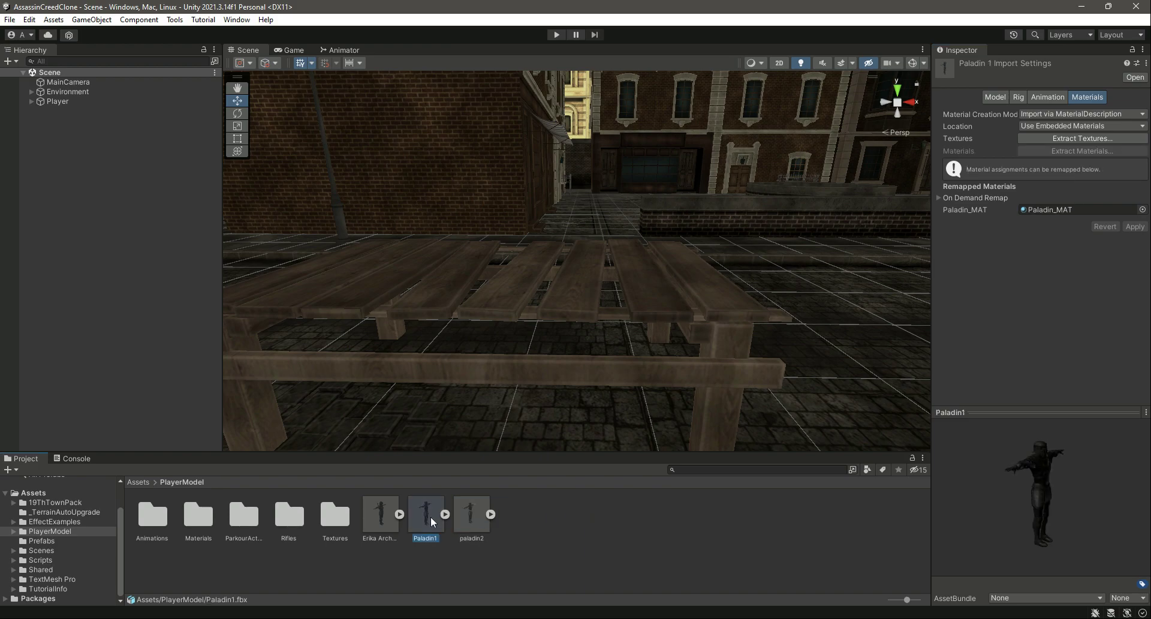
pyautogui.click(472, 521)
pyautogui.moveTo(1065, 532); pyautogui.dragTo(965, 506)
pyautogui.click(466, 510)
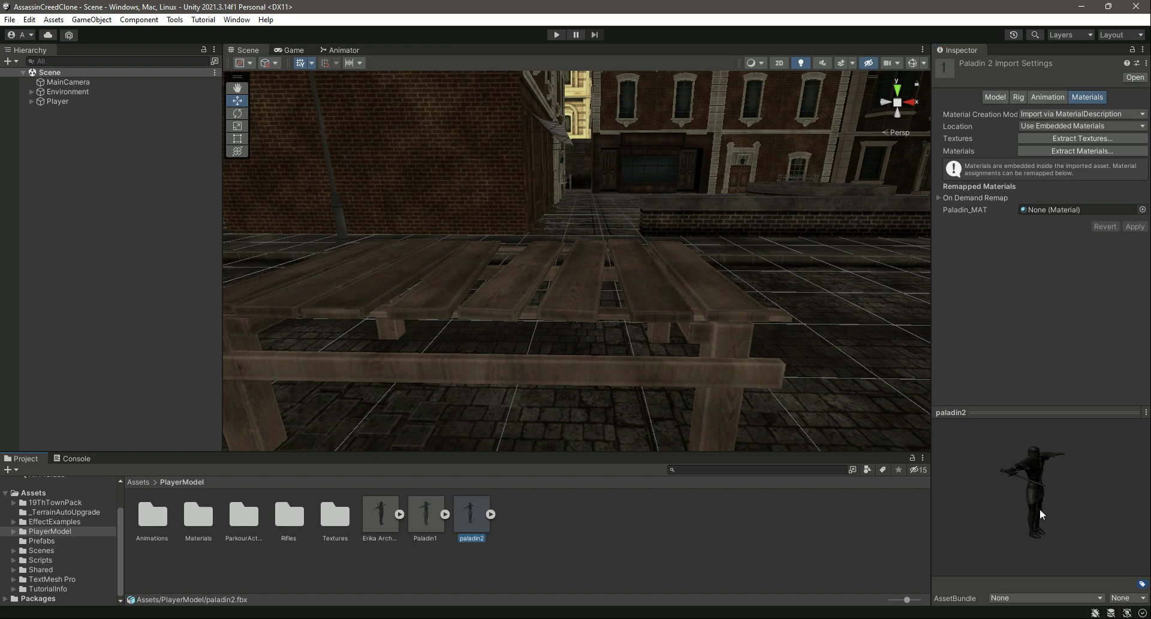
# - Extract paladin2's embedded materials into the PlayerModel Materials folder and check both Paladin models
pyautogui.moveTo(1066, 476); pyautogui.dragTo(1030, 476)
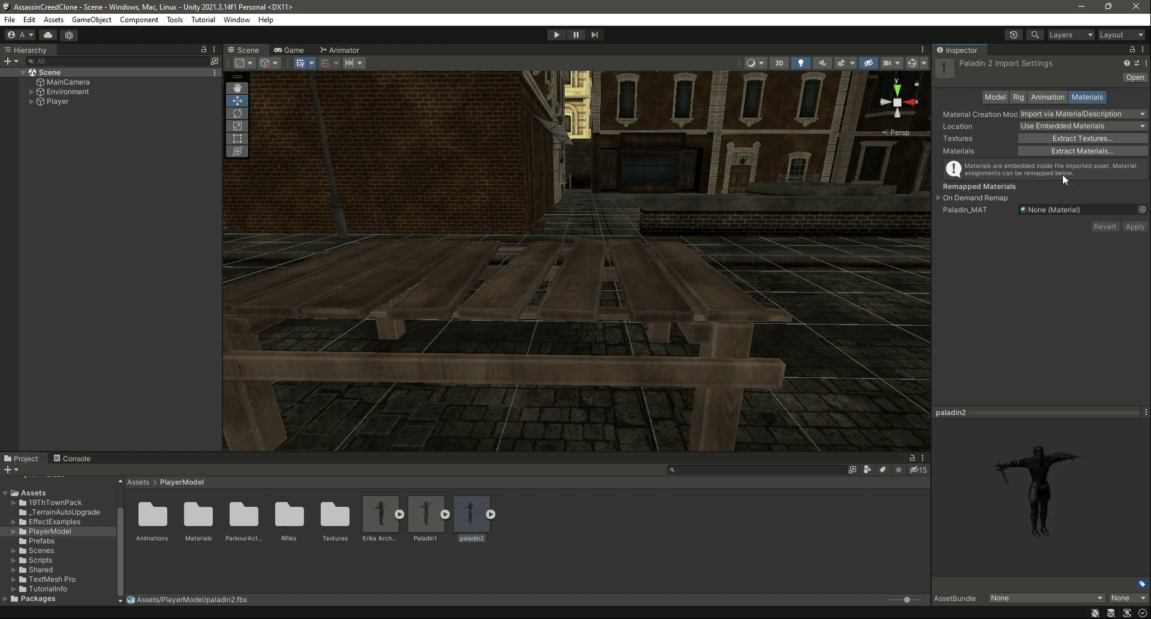
pyautogui.click(1067, 152)
pyautogui.click(209, 139)
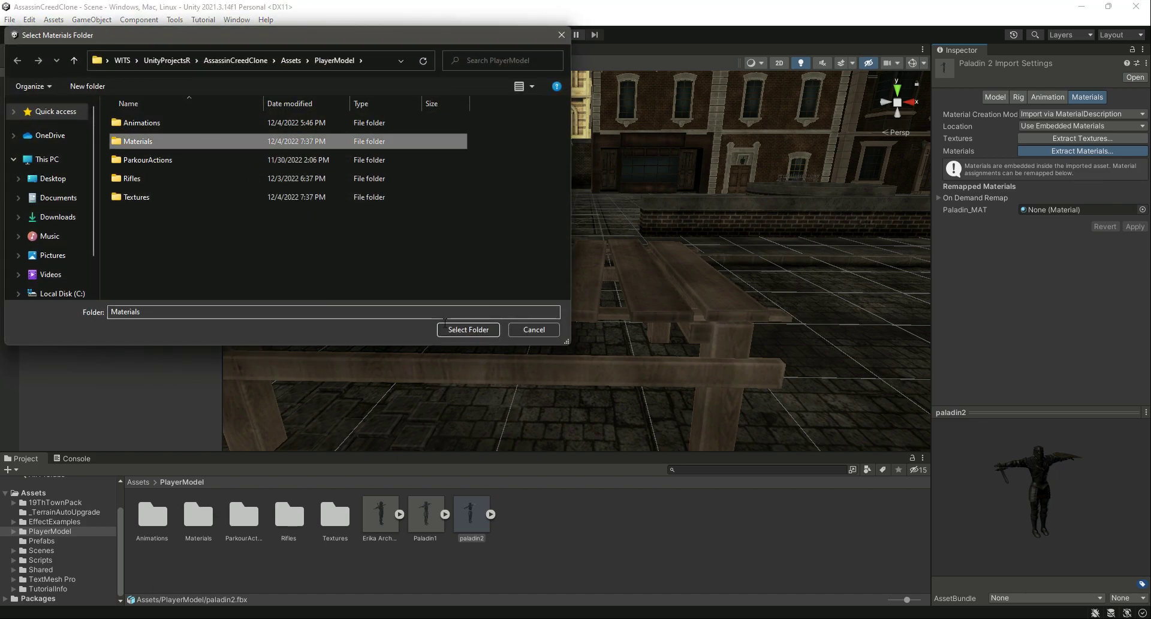
pyautogui.click(469, 329)
pyautogui.moveTo(1055, 480)
pyautogui.mouseDown()
pyautogui.moveTo(1047, 506)
pyautogui.moveTo(1012, 508)
pyautogui.moveTo(998, 527)
pyautogui.moveTo(1062, 445)
pyautogui.moveTo(1010, 525)
pyautogui.moveTo(1048, 498)
pyautogui.mouseUp()
pyautogui.click(693, 521)
pyautogui.click(427, 519)
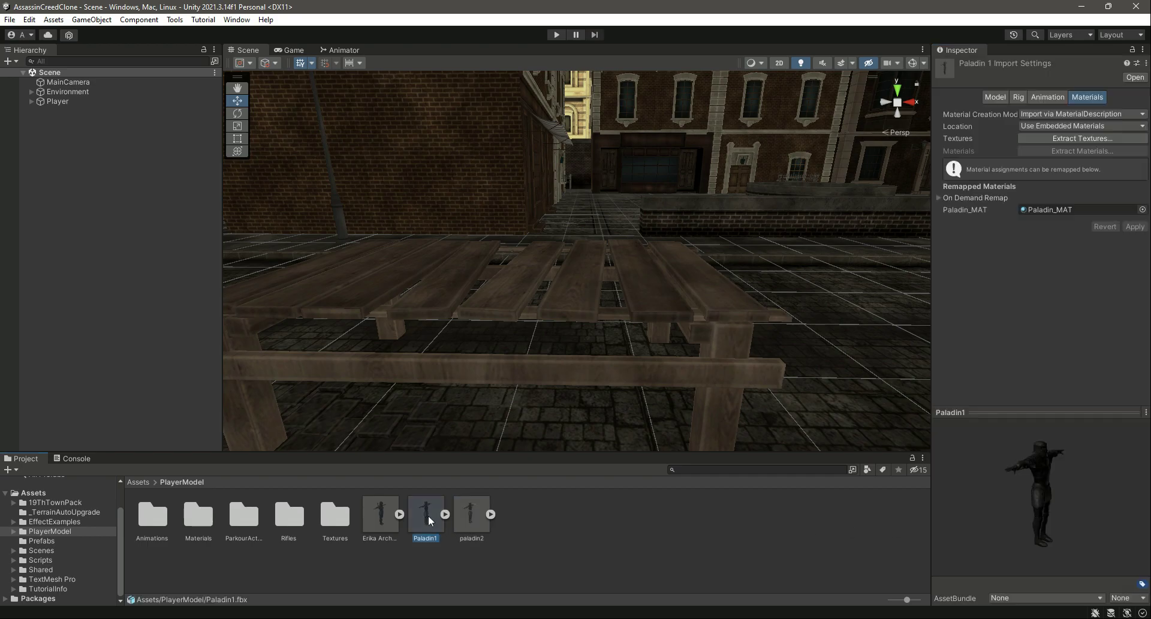
pyautogui.click(471, 518)
pyautogui.click(558, 525)
# - Place the Paladin1 model in the scene on the street near the player character
pyautogui.moveTo(613, 325)
pyautogui.mouseDown(button='right')
pyautogui.moveTo(738, 318)
pyautogui.moveTo(756, 252)
pyautogui.moveTo(619, 327)
pyautogui.mouseUp(button='right')
pyautogui.moveTo(619, 326); pyautogui.dragTo(395, 522, button='middle')
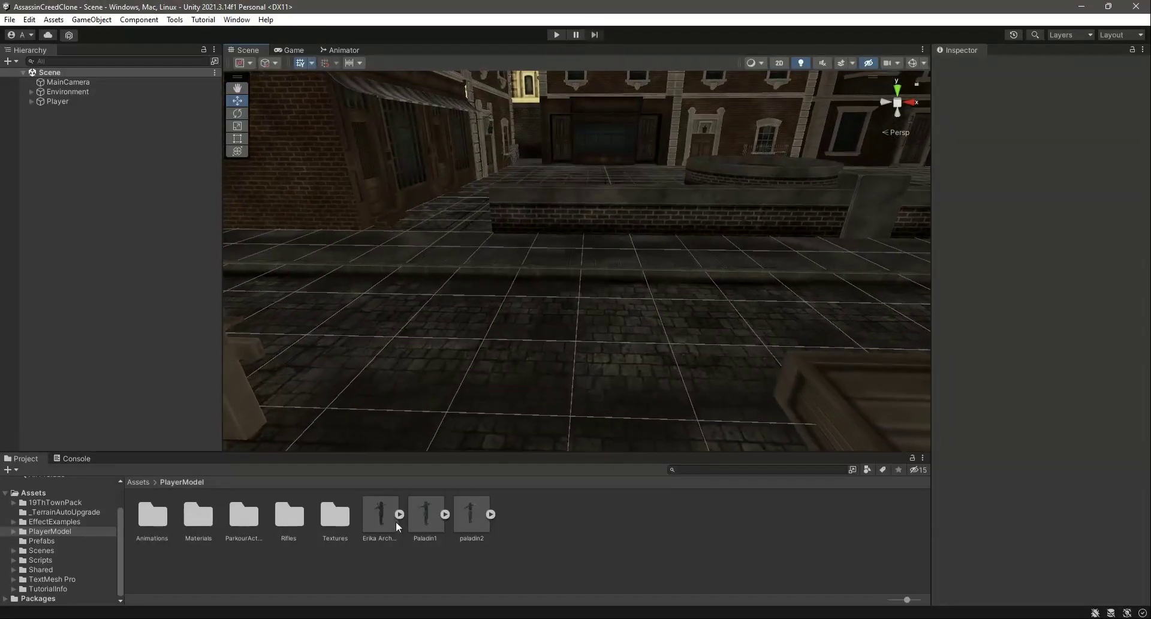
pyautogui.moveTo(432, 514); pyautogui.dragTo(520, 376)
pyautogui.moveTo(744, 255); pyautogui.dragTo(601, 282, button='right')
pyautogui.scroll(-4, 537, 292)
pyautogui.moveTo(677, 294); pyautogui.dragTo(576, 282, button='right')
pyautogui.moveTo(576, 283); pyautogui.dragTo(765, 274, button='middle')
pyautogui.moveTo(765, 275); pyautogui.dragTo(741, 286)
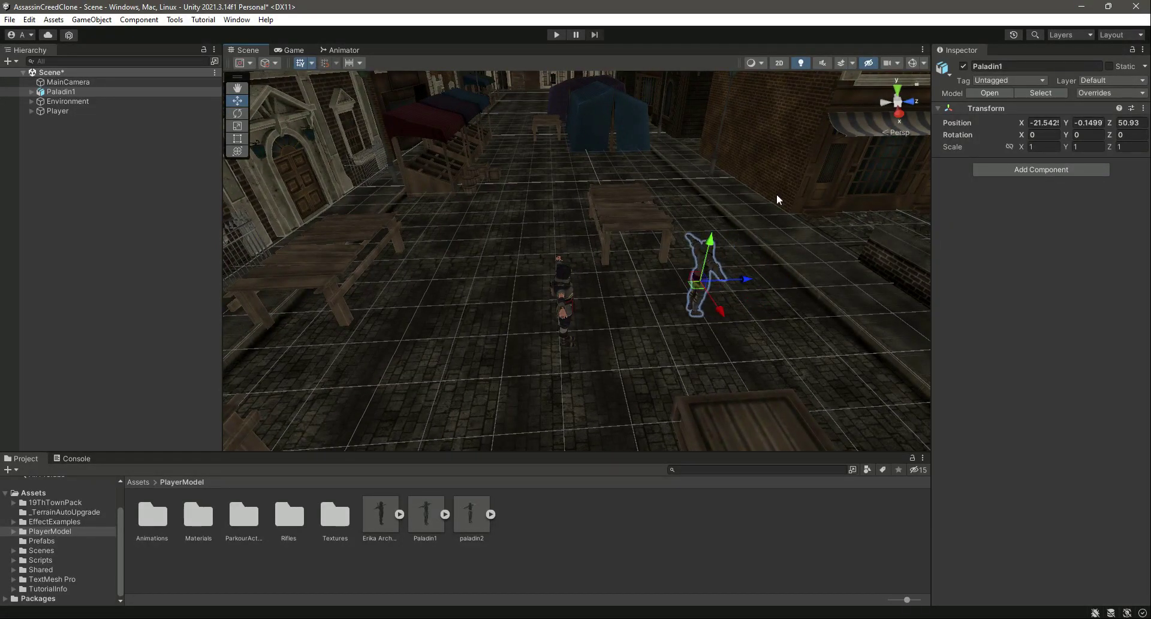
# - Set Paladin1's Y rotation to 180 and reorder it below Player in the scene hierarchy
pyautogui.click(1079, 135)
pyautogui.write('180')
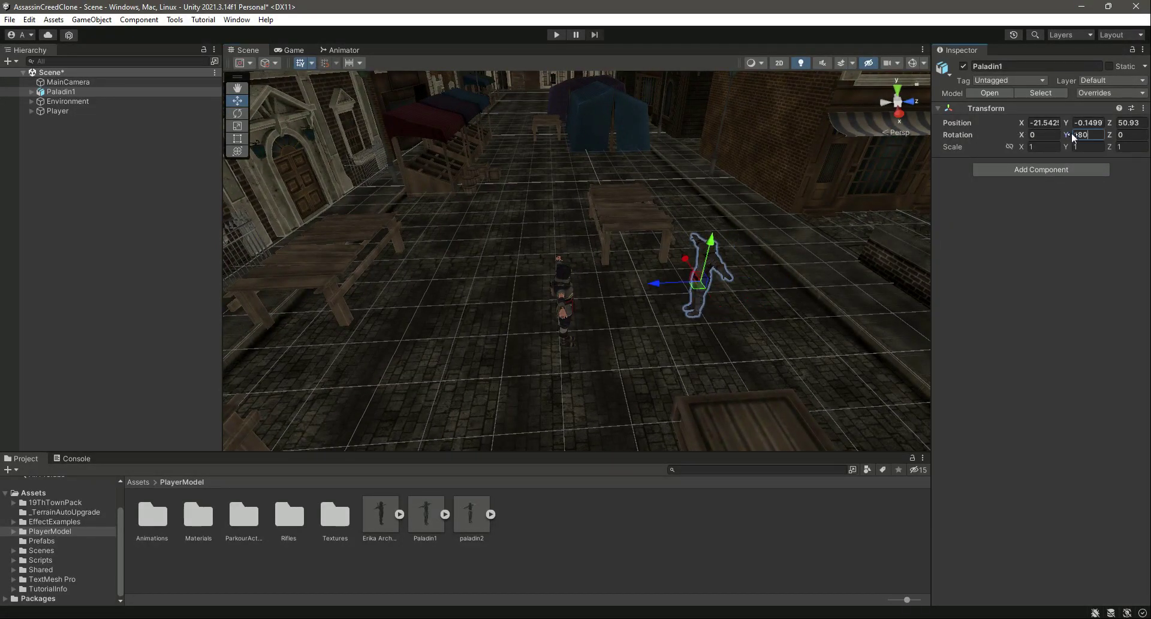
pyautogui.press('Return')
pyautogui.moveTo(58, 93); pyautogui.dragTo(72, 142)
# - Lower Paladin1 onto the street surface to a Y position of about -0.158
pyautogui.moveTo(713, 242); pyautogui.dragTo(715, 246)
pyautogui.moveTo(655, 273); pyautogui.dragTo(719, 304, button='right')
pyautogui.scroll(8, 718, 303)
pyautogui.moveTo(642, 337); pyautogui.dragTo(594, 157, button='right')
pyautogui.moveTo(593, 158); pyautogui.dragTo(597, 153)
# - Unpack the Paladin1 prefab instance and rename the object as Knight
pyautogui.rightClick(60, 111)
pyautogui.moveTo(130, 259)
pyautogui.click(264, 315)
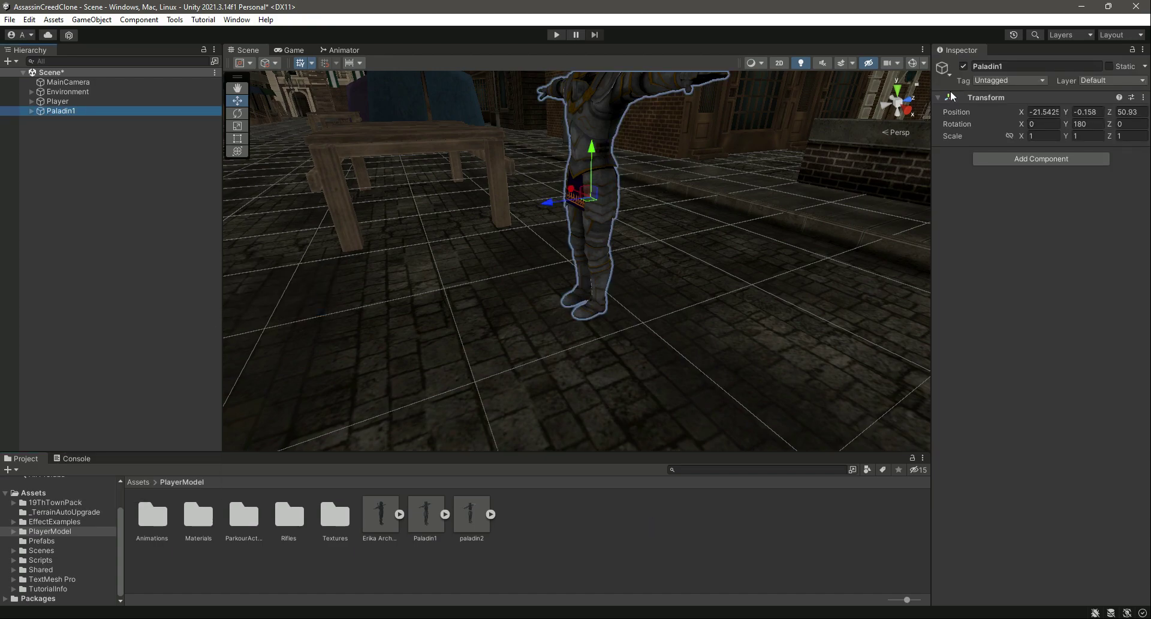
pyautogui.click(1016, 66)
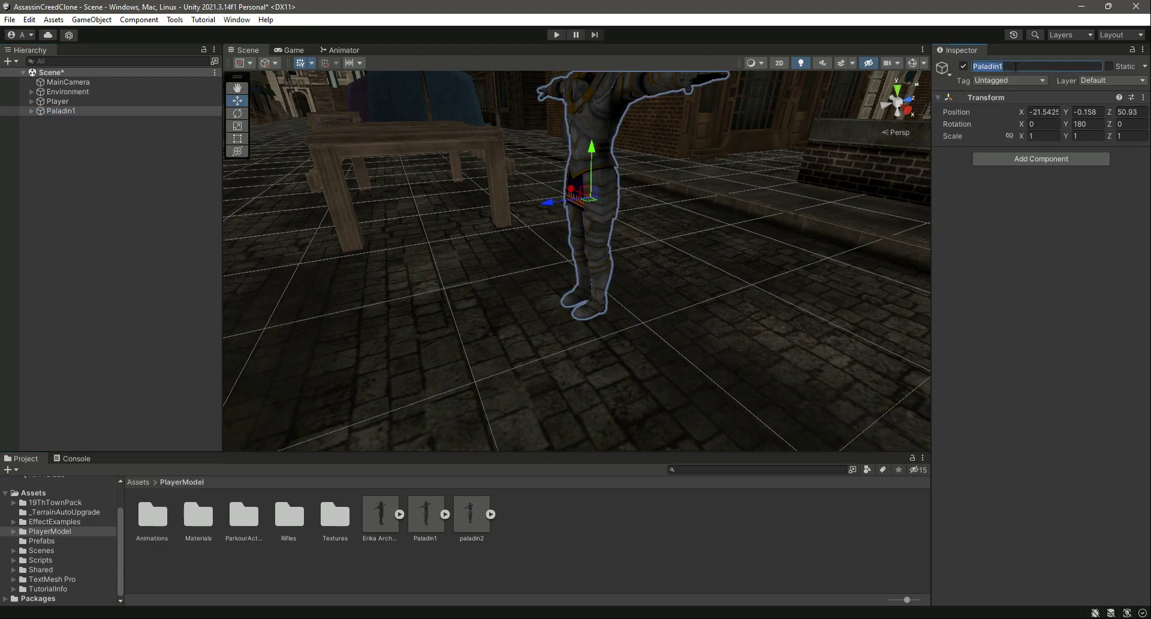
pyautogui.write('Knight')
# - Add a Capsule Collider component to the Knight object
pyautogui.click(988, 233)
pyautogui.write('capsule')
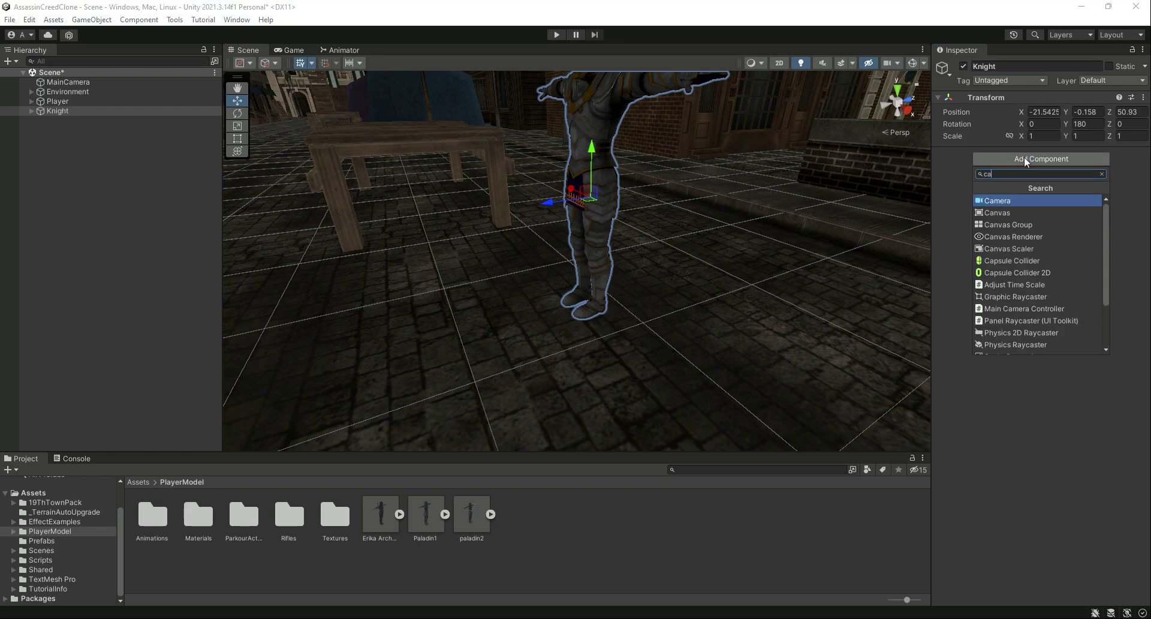
pyautogui.press('Return')
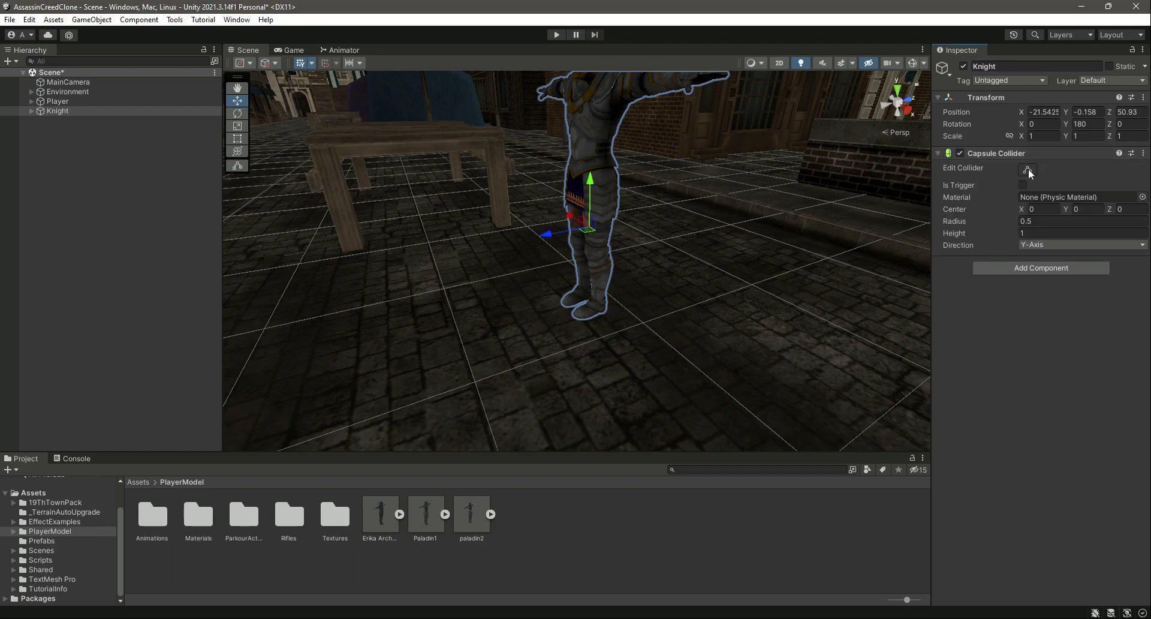
# - Fit the Knight's capsule collider with center Y 1, radius 0.3 and height 2
pyautogui.click(1028, 169)
pyautogui.moveTo(653, 267); pyautogui.dragTo(631, 280, button='right')
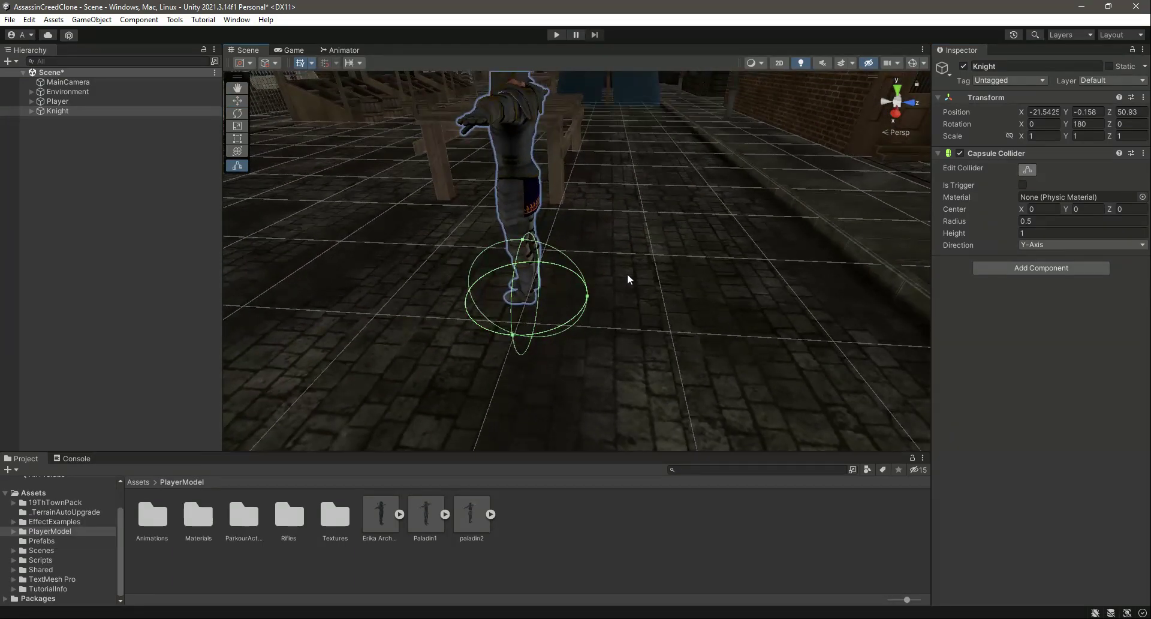
pyautogui.click(1085, 209)
pyautogui.write('1')
pyautogui.click(1047, 222)
pyautogui.write('0.3')
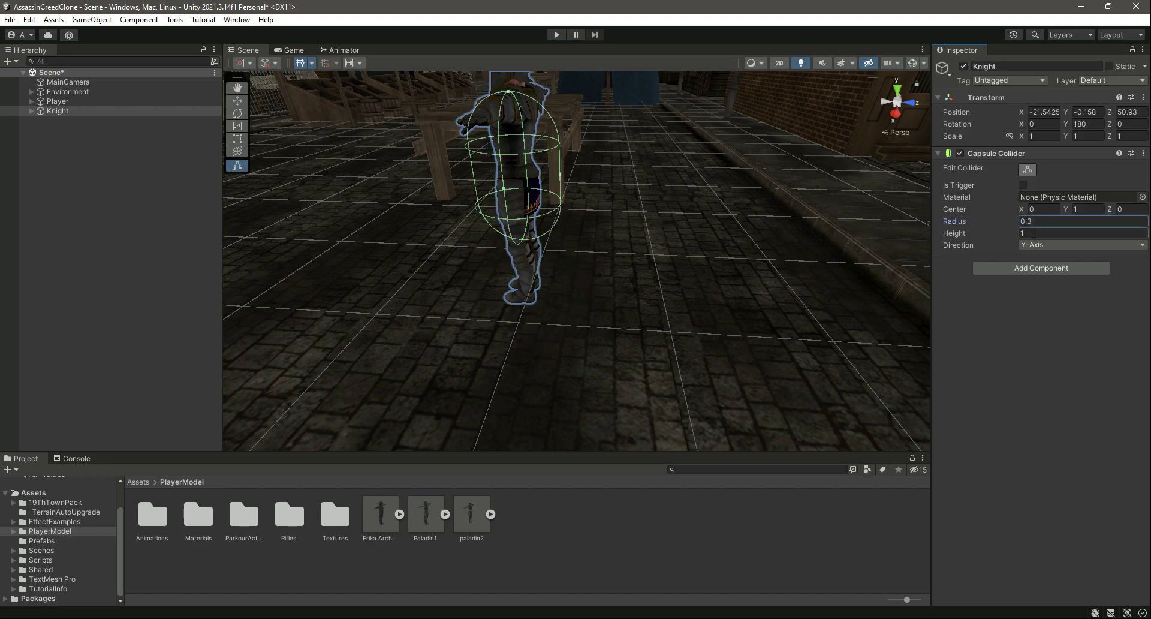
pyautogui.click(1034, 233)
pyautogui.write('2')
pyautogui.moveTo(784, 280); pyautogui.dragTo(676, 294, button='right')
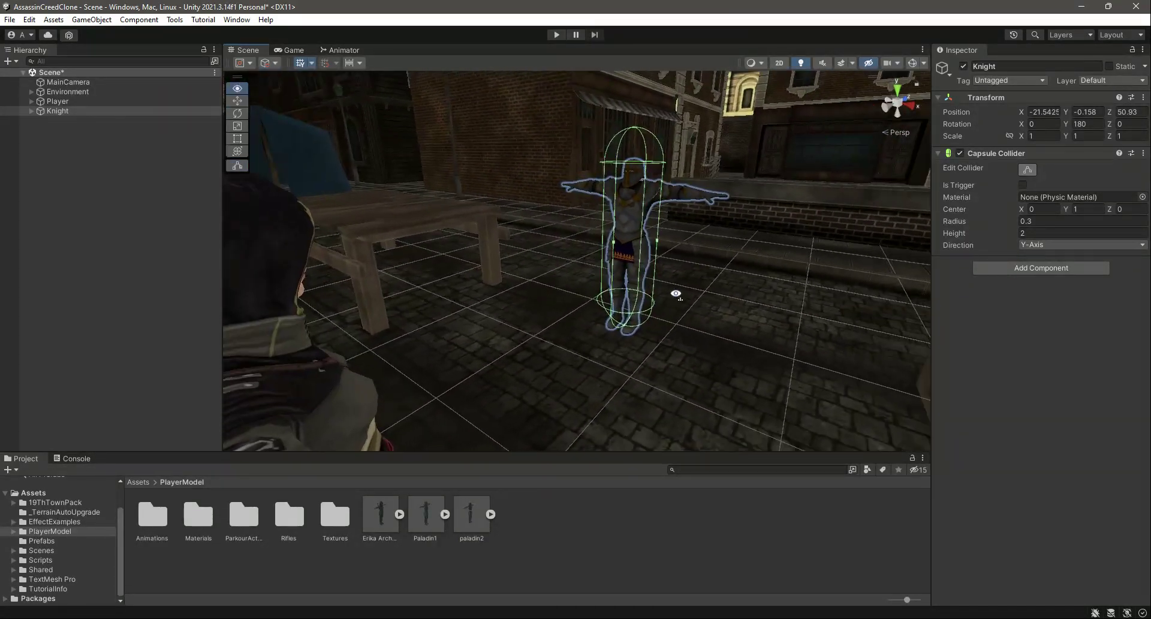
# - Leave collider editing for the move tool and save the scene
pyautogui.press('w')
pyautogui.hotkey('ctrl', 's')
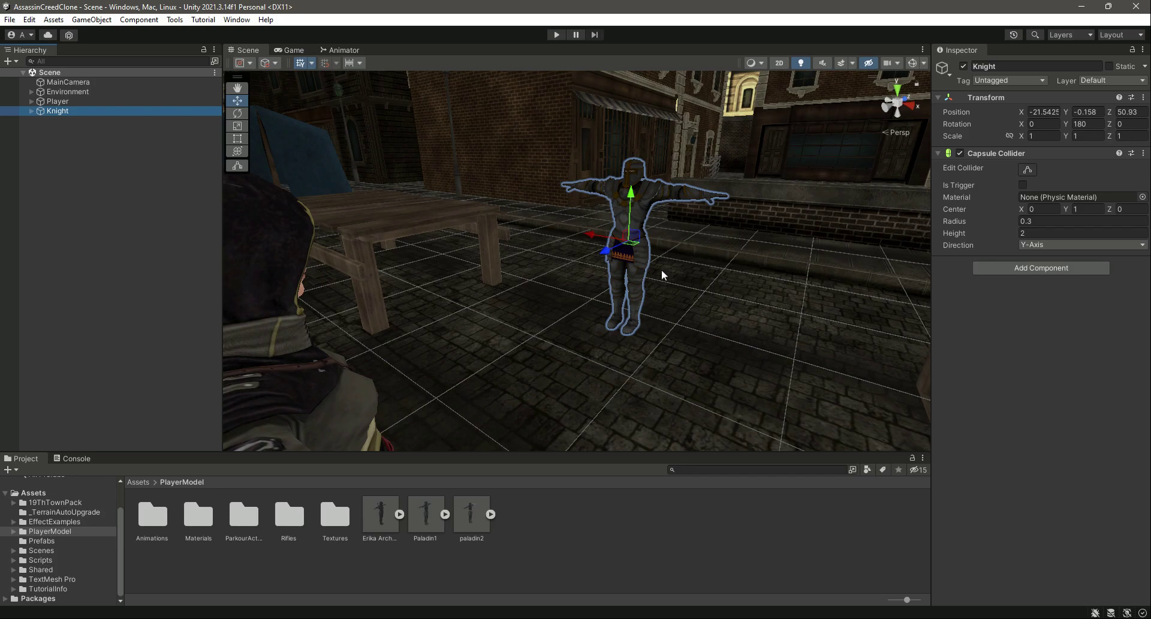
pyautogui.moveTo(684, 317); pyautogui.dragTo(714, 278, button='right')
pyautogui.scroll(3, 710, 260)
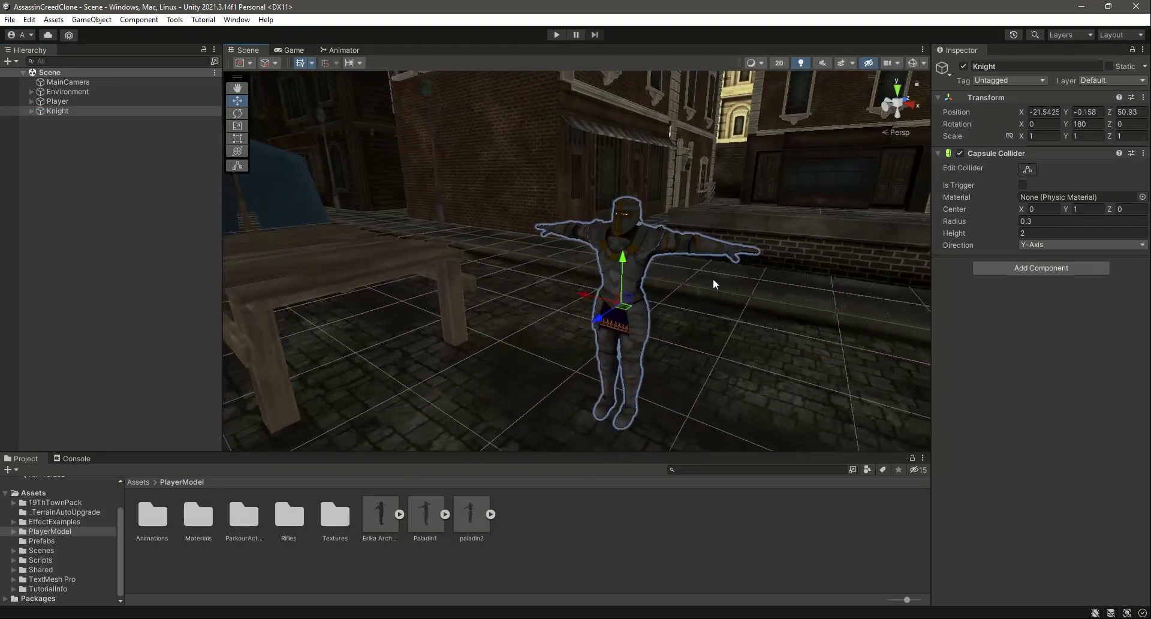
pyautogui.scroll(-4, 714, 278)
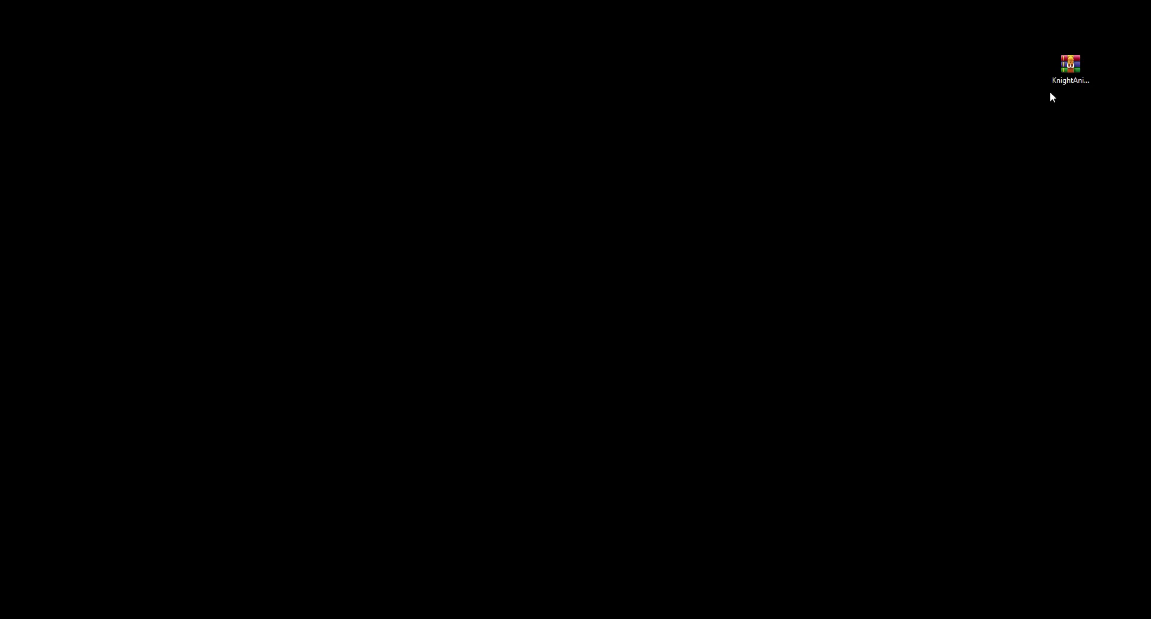
# - Switch to the desktop, extract the KnightAnimations archive there and put the extracted folder beside it
pyautogui.moveTo(1117, 125); pyautogui.dragTo(1001, 30)
pyautogui.moveTo(1071, 66); pyautogui.dragTo(466, 213)
pyautogui.click(529, 214)
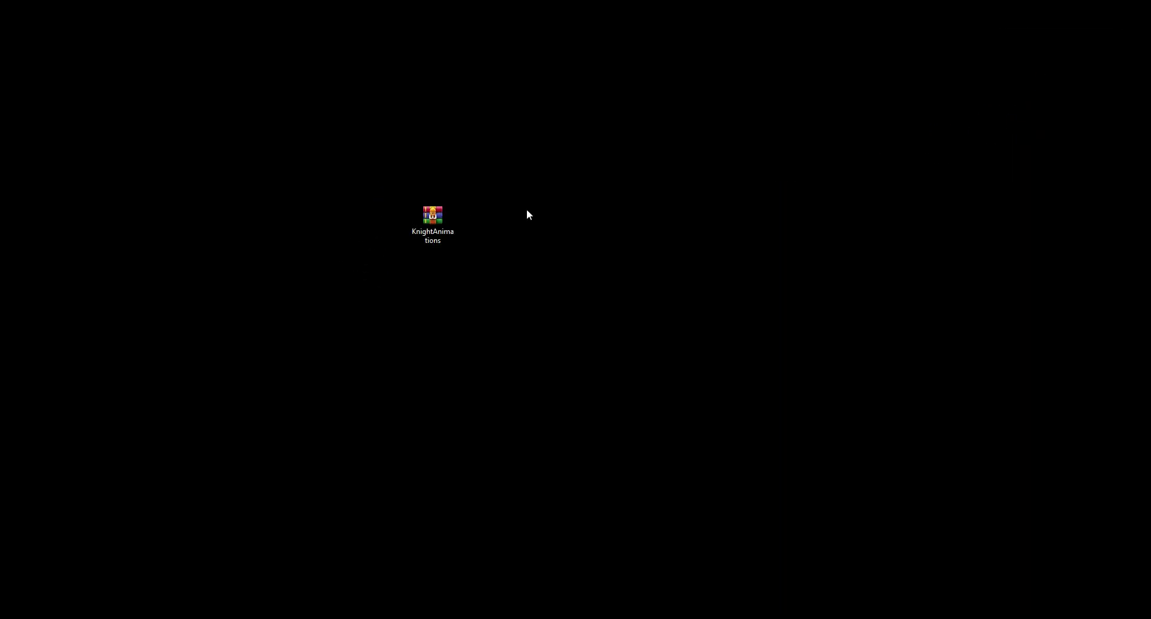
pyautogui.rightClick(436, 215)
pyautogui.moveTo(519, 351)
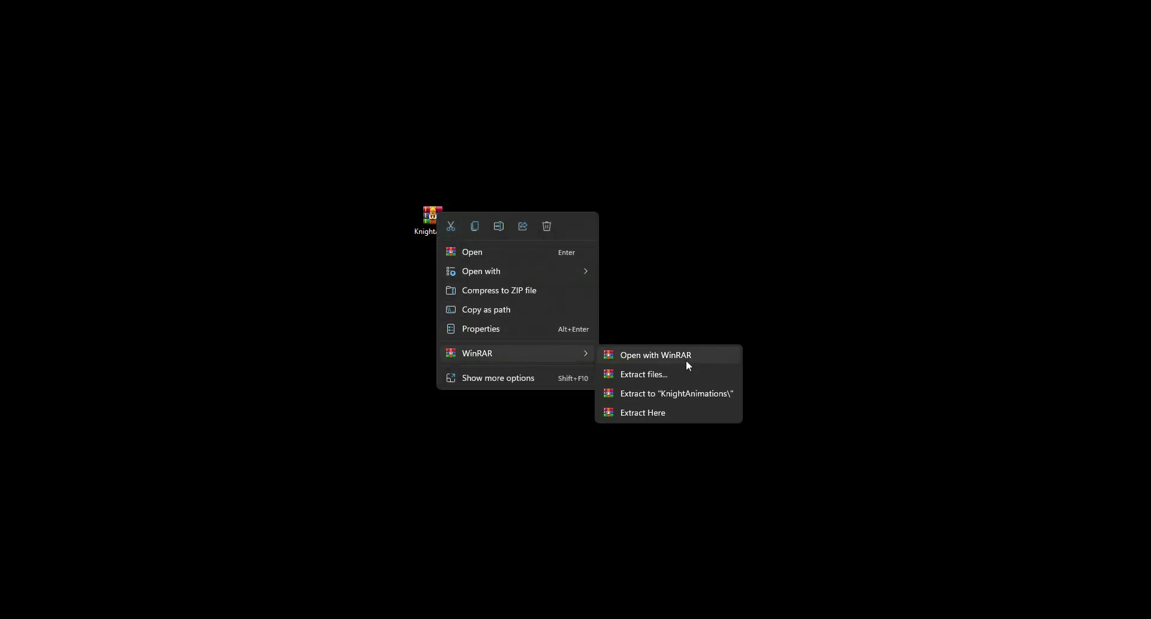
pyautogui.click(692, 414)
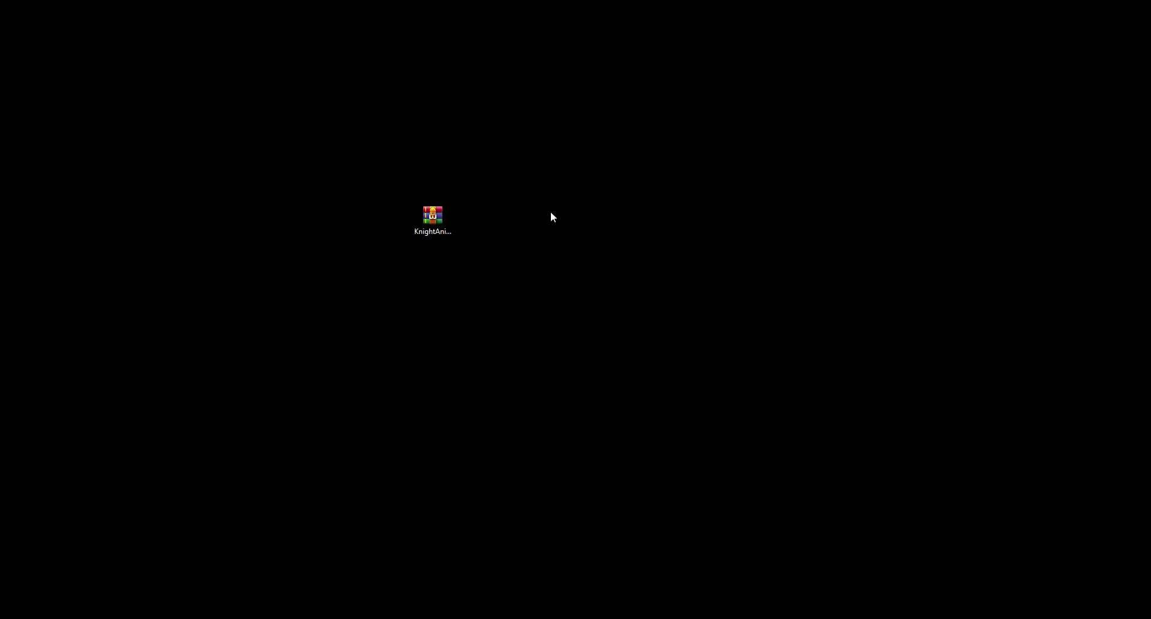
pyautogui.moveTo(22, 15); pyautogui.dragTo(568, 221)
pyautogui.click(605, 281)
# - Check the Knight1 and Knight2 subfolders of the extracted KnightAnimations folder, and close it
pyautogui.doubleClick(573, 225)
pyautogui.click(152, 105)
pyautogui.click(149, 124)
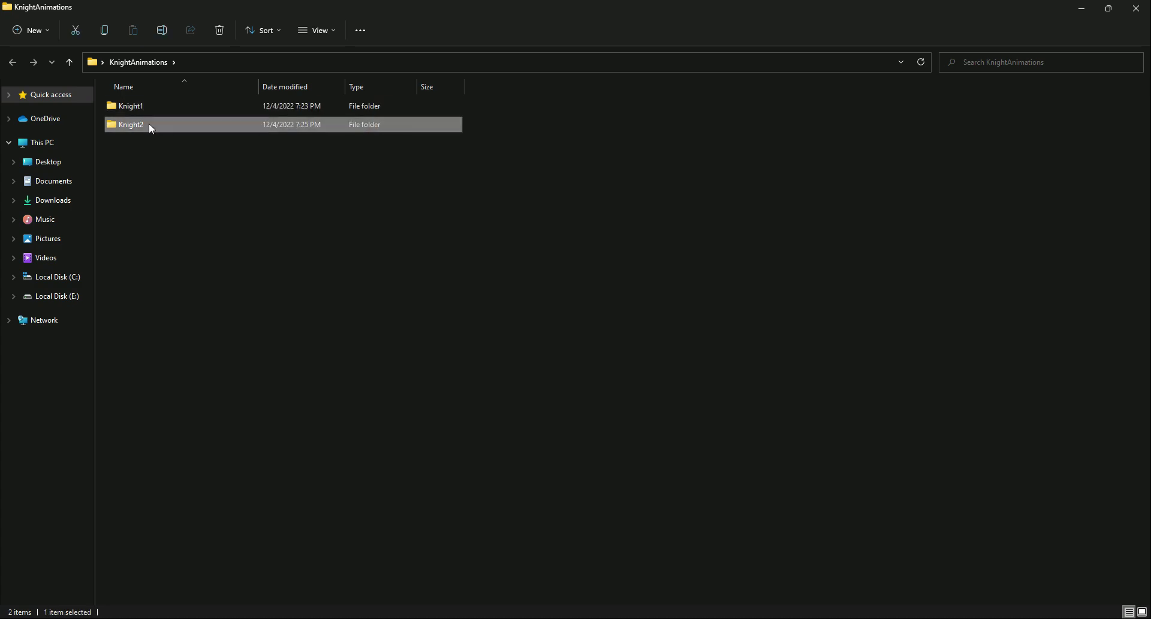
pyautogui.click(1136, 8)
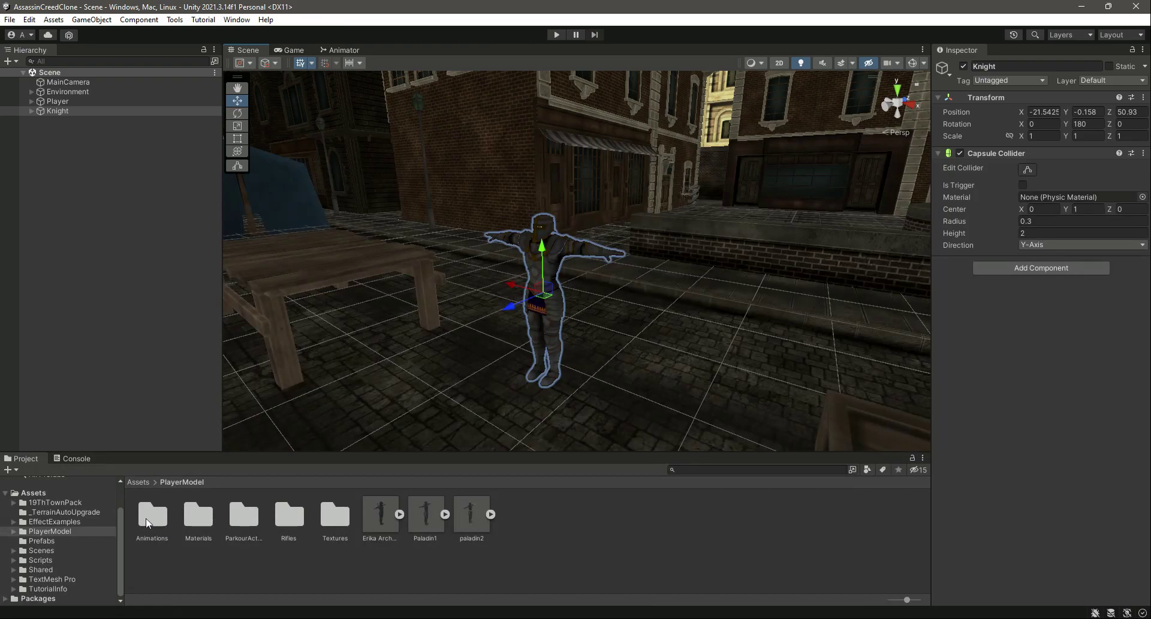
# - Copy the extracted KnightAnimations folder into the Unity project's PlayerModel Animations folder using File Explorer
pyautogui.click(63, 531)
pyautogui.doubleClick(151, 517)
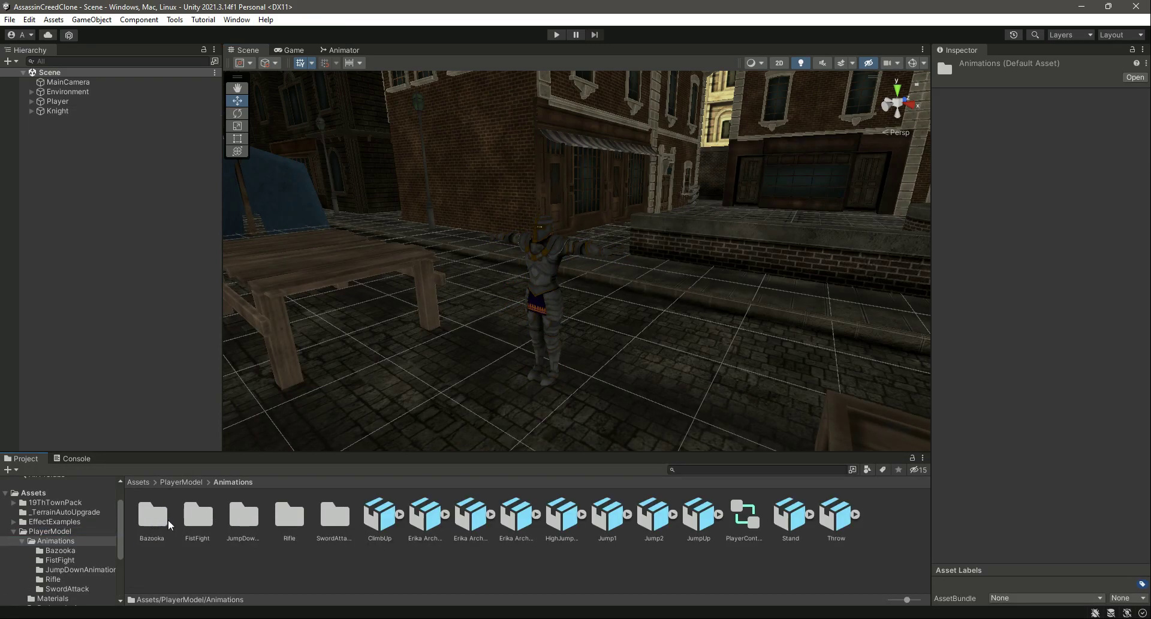
pyautogui.rightClick(286, 560)
pyautogui.rightClick(257, 563)
pyautogui.rightClick(258, 564)
pyautogui.click(306, 253)
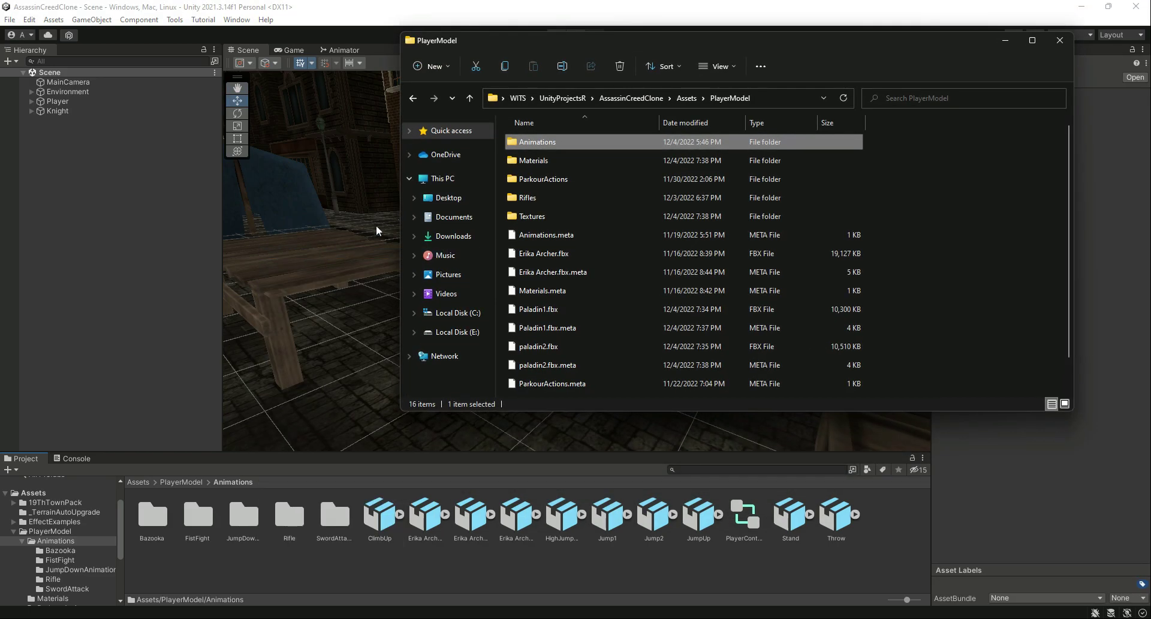
pyautogui.doubleClick(558, 147)
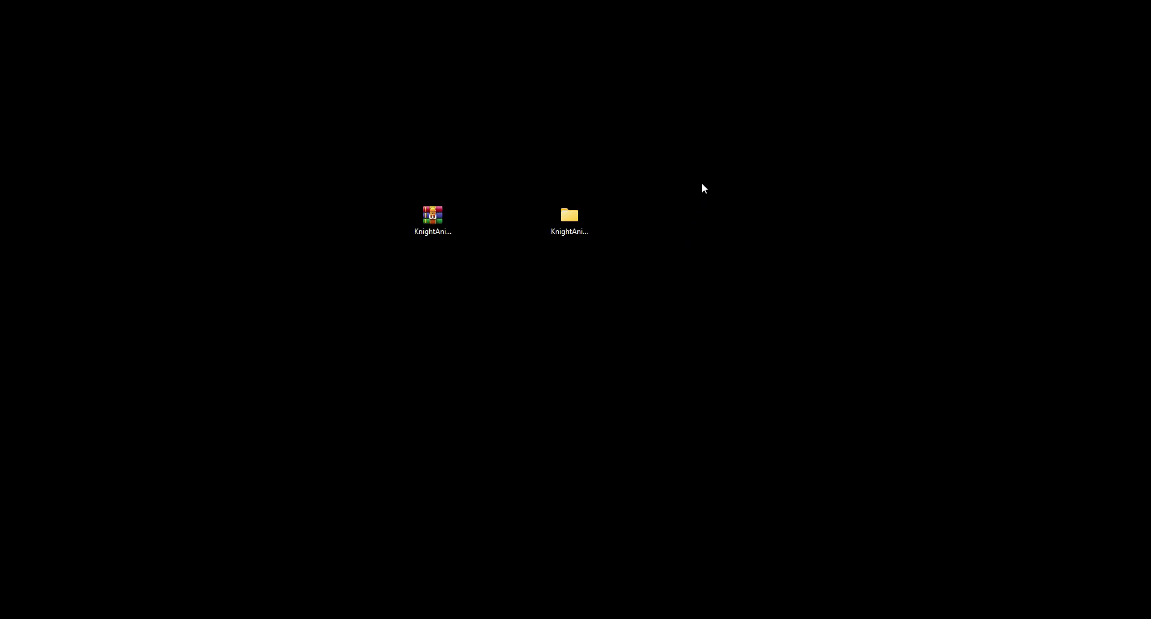
pyautogui.moveTo(702, 183); pyautogui.dragTo(545, 262)
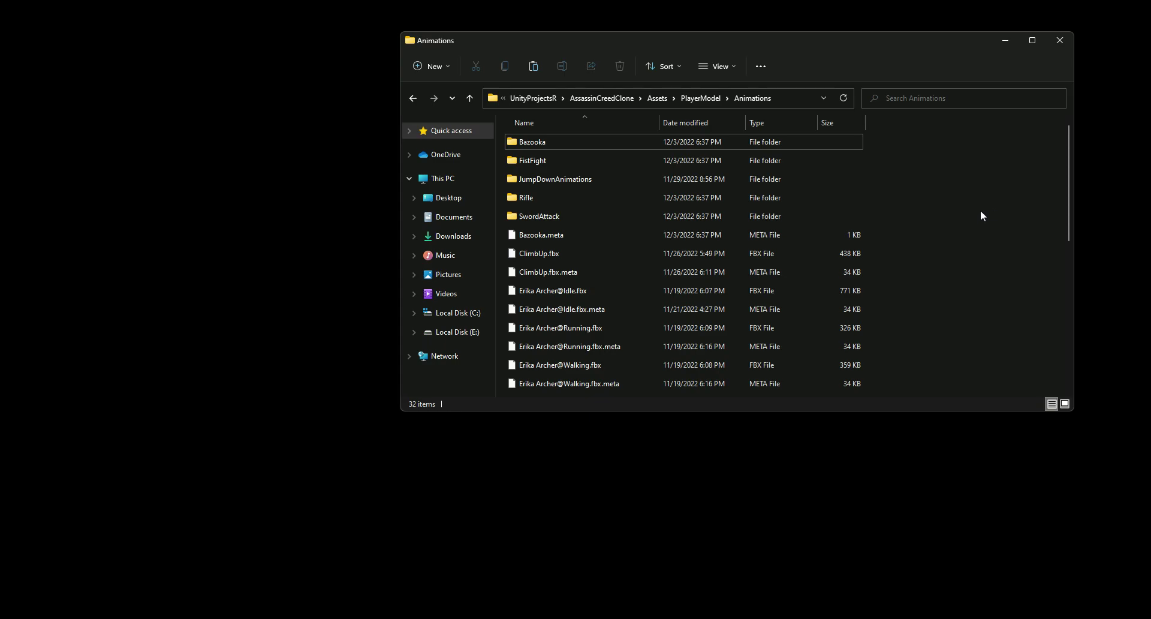
pyautogui.hotkey('ctrl', 'v')
pyautogui.click(1060, 40)
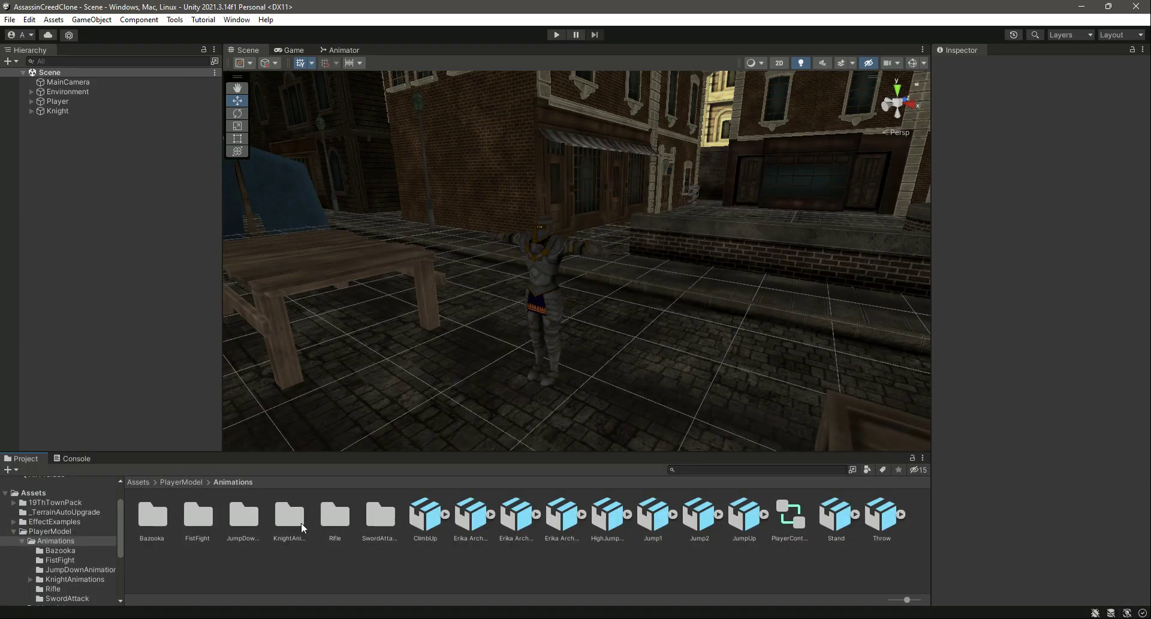
# - Preview the 2HitComboA1hMelee animation clip from the Knight1 folder of KnightAnimations
pyautogui.doubleClick(290, 516)
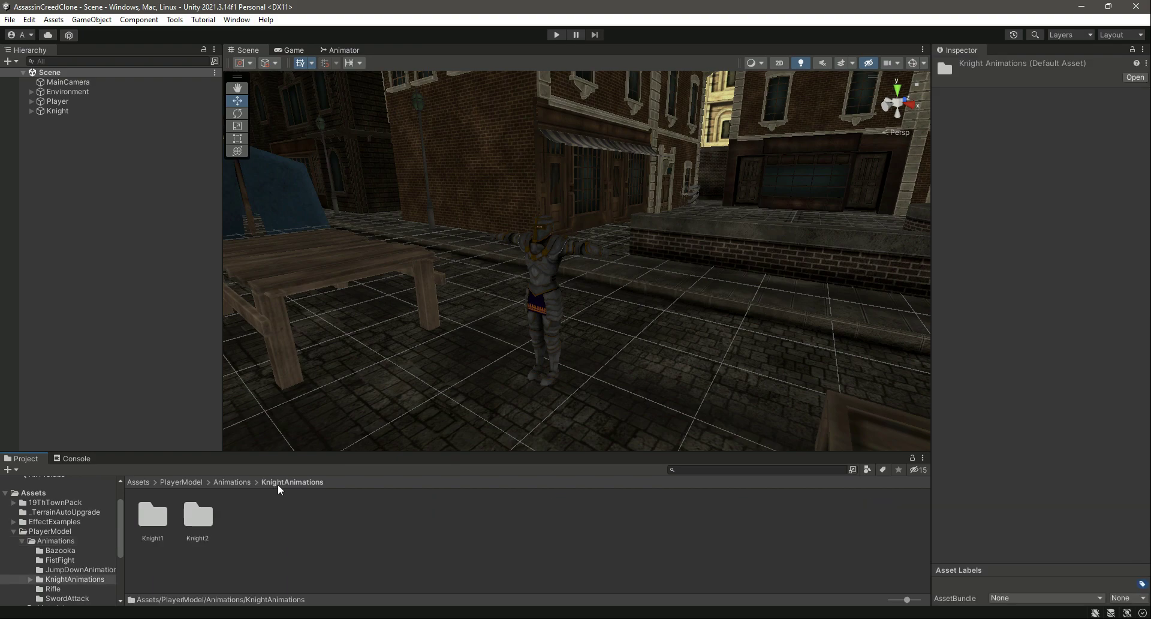
pyautogui.doubleClick(154, 520)
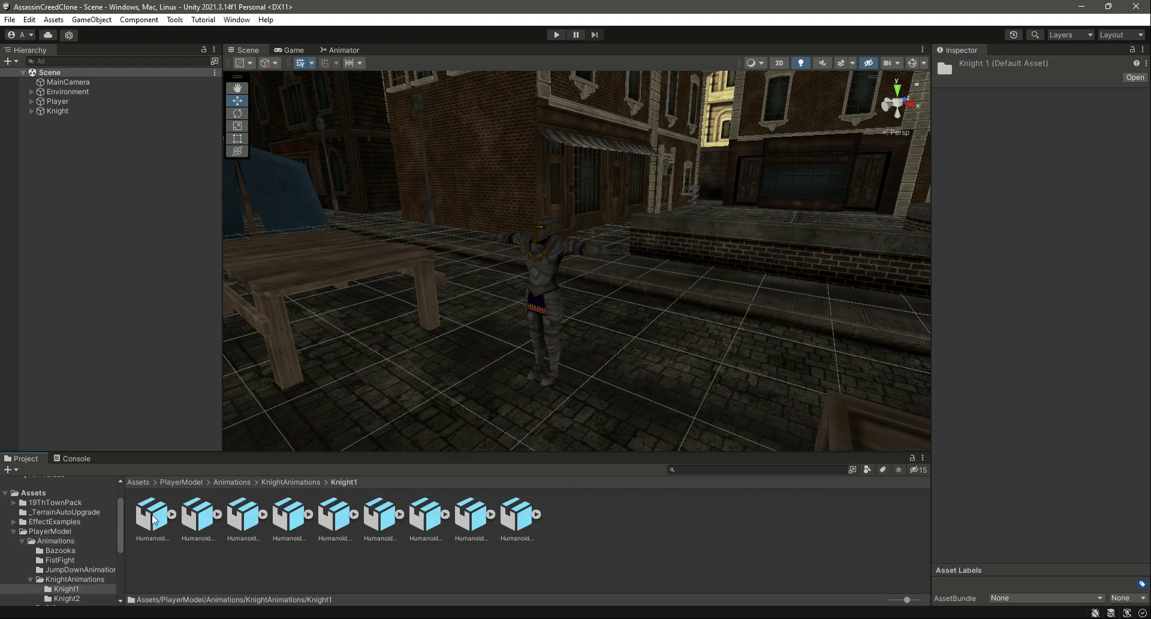
pyautogui.click(153, 517)
pyautogui.click(1047, 96)
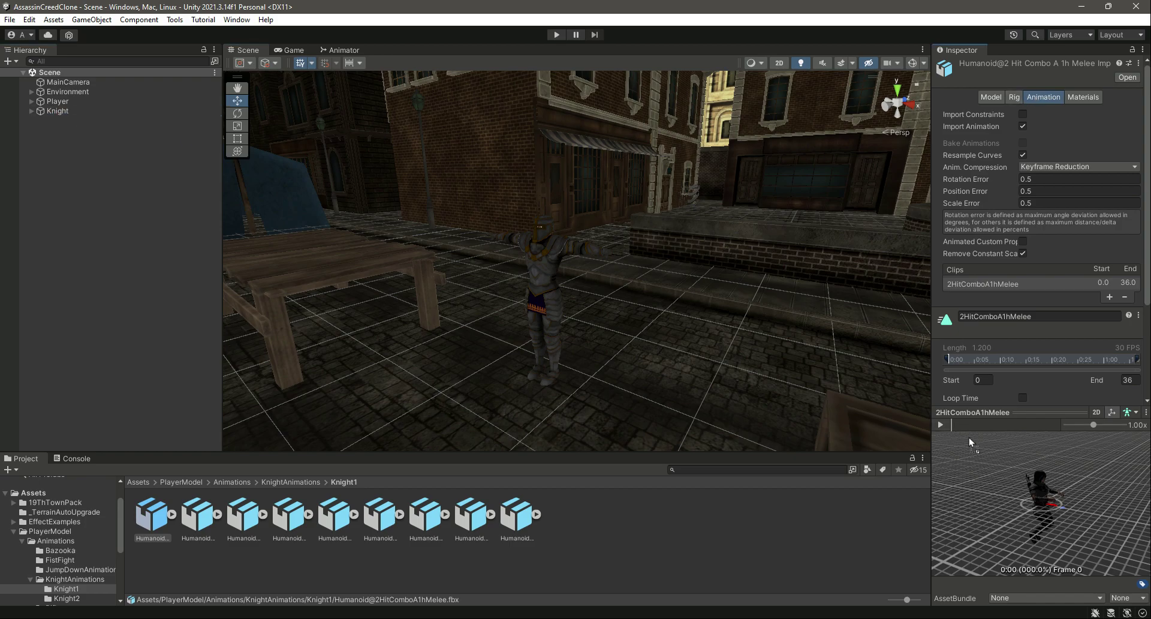
pyautogui.click(940, 425)
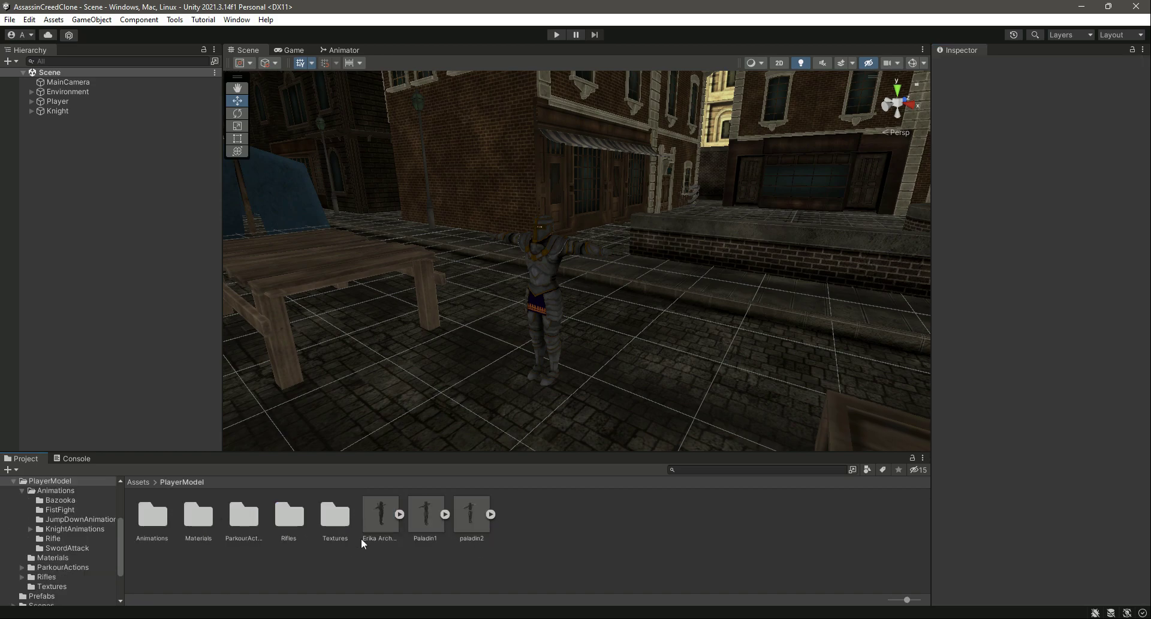
# - Rename the Paladin1 model in the PlayerModel folder as Knight1
pyautogui.click(425, 517)
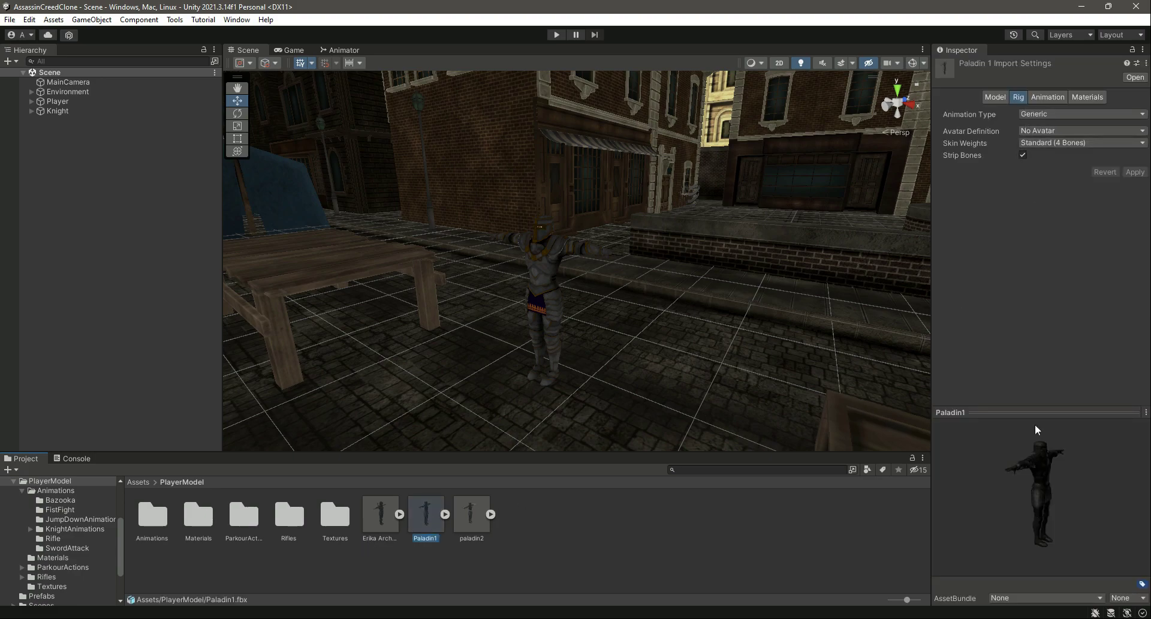
pyautogui.rightClick(423, 516)
pyautogui.click(463, 249)
pyautogui.write('Knight1')
pyautogui.press('Return')
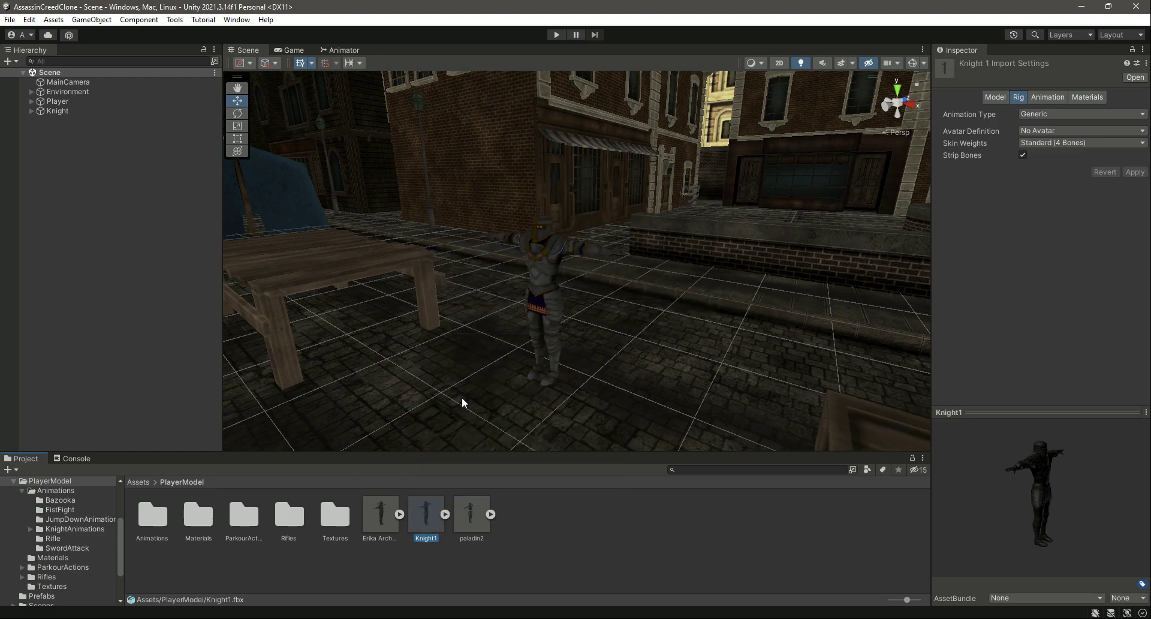
# - Rename the paladin2 model in the PlayerModel folder as Knight2
pyautogui.rightClick(472, 509)
pyautogui.click(510, 241)
pyautogui.write('Knight2')
pyautogui.press('Return')
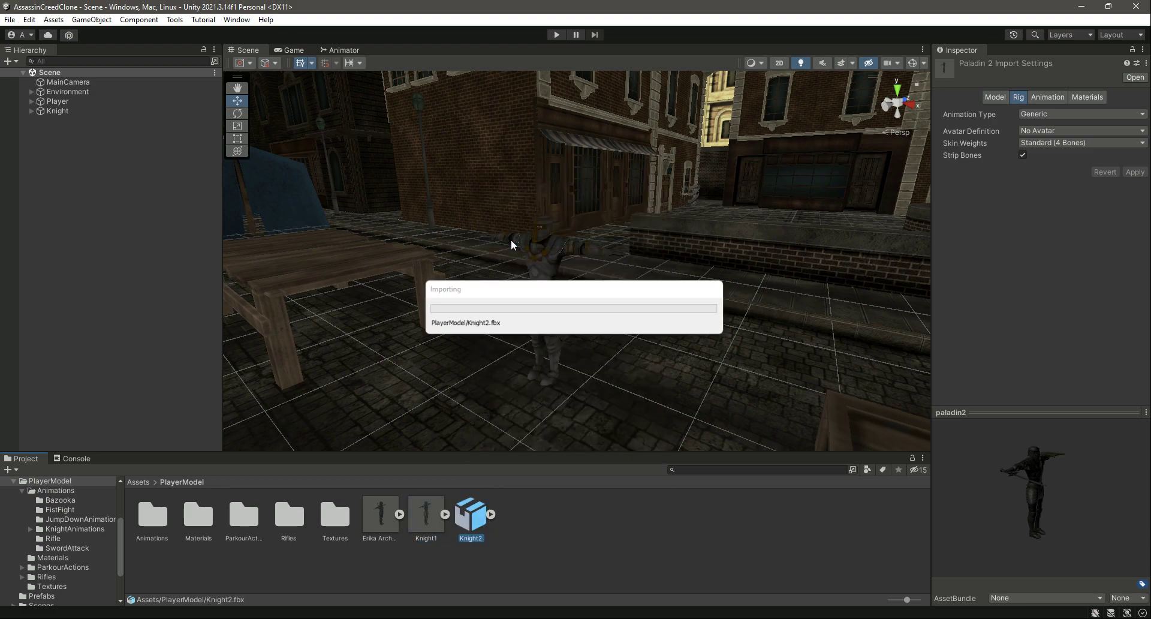
# - Set the Knight1 model's rig animation type to Humanoid with its avatar created from this model, and apply it
pyautogui.click(422, 511)
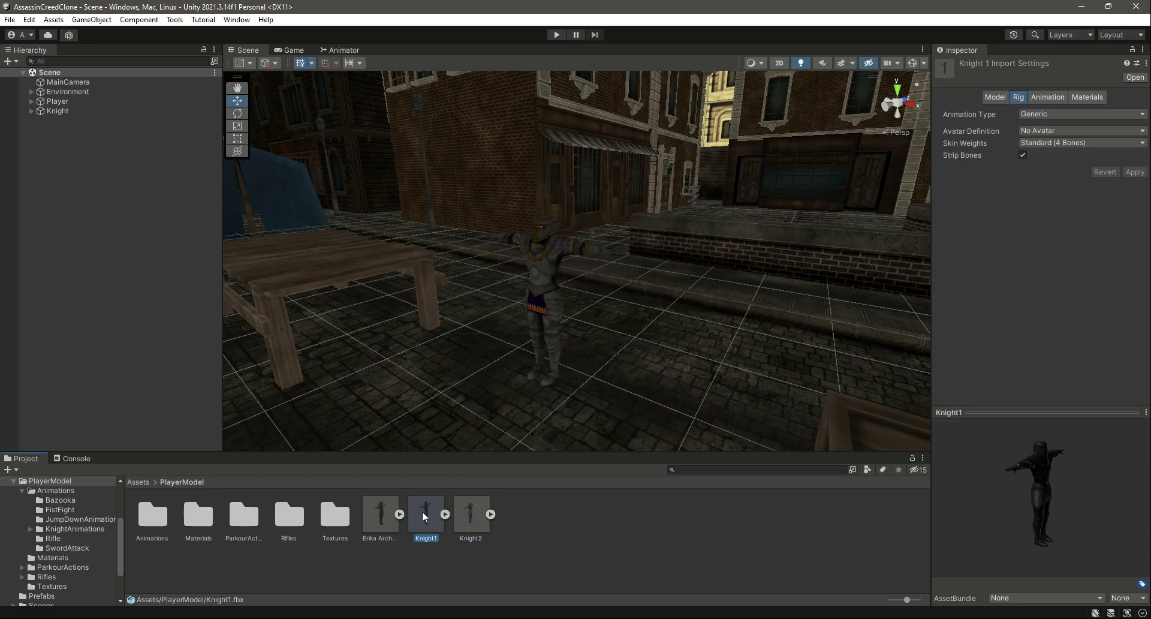
pyautogui.click(1037, 115)
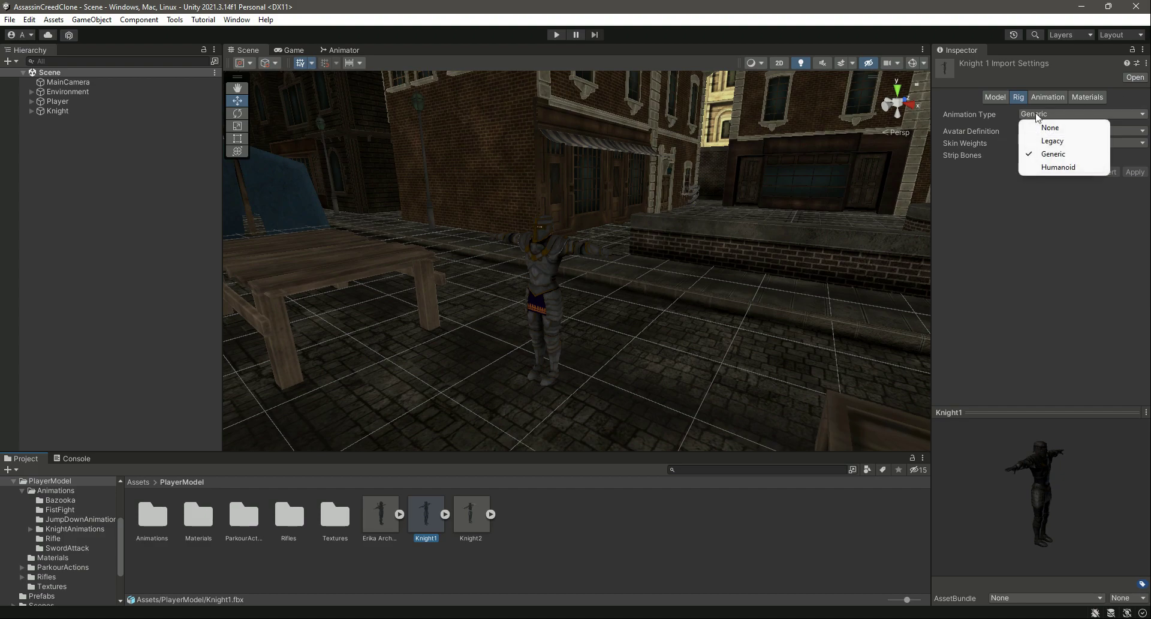
pyautogui.click(1048, 167)
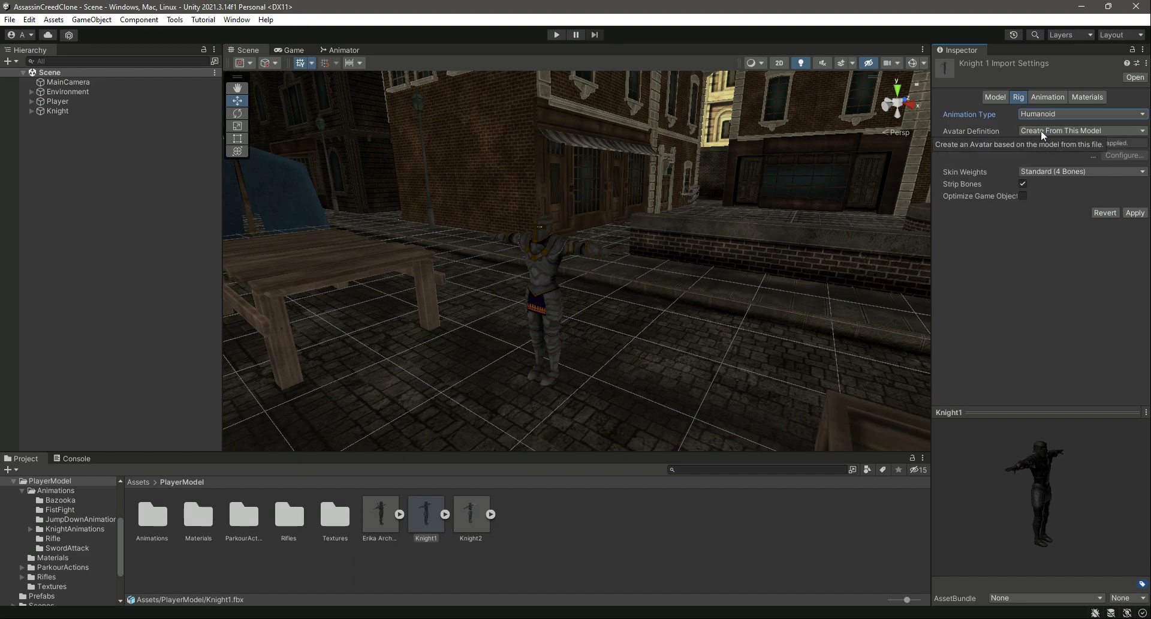
pyautogui.click(1134, 212)
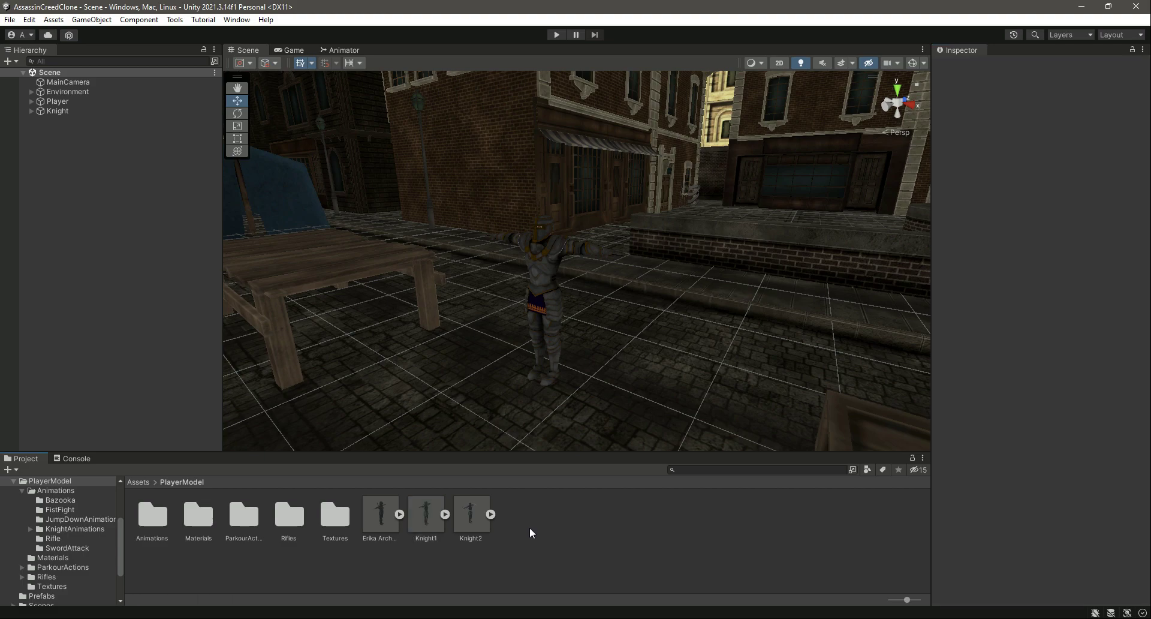
# - Add an Animator component to the Knight object in the scene
pyautogui.click(71, 111)
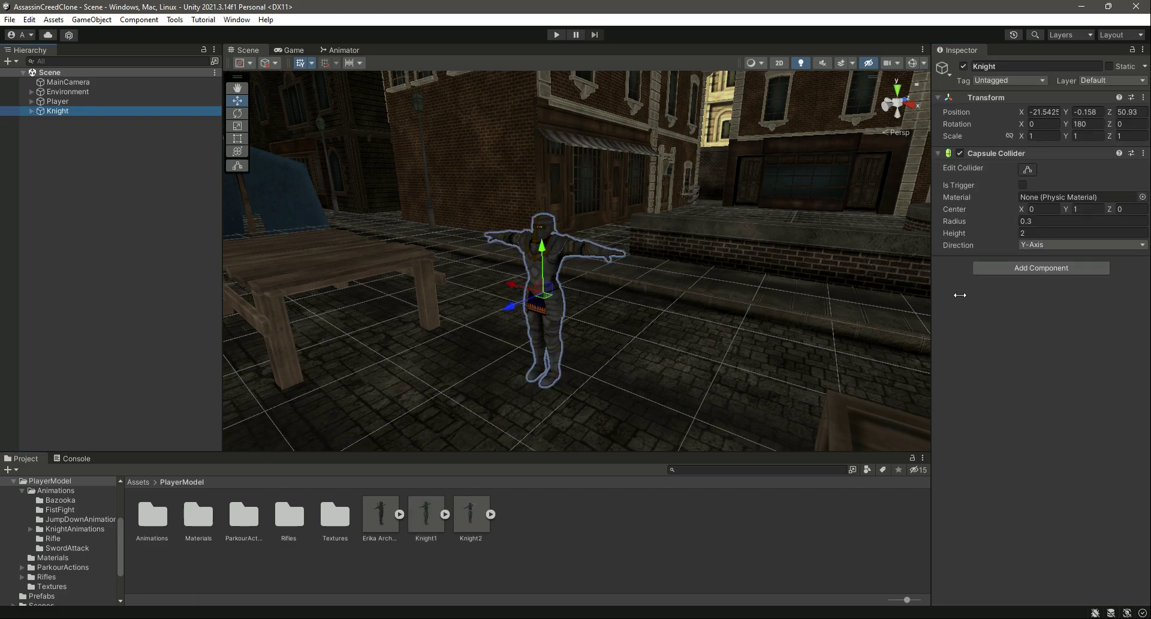
pyautogui.click(1033, 268)
pyautogui.write('anim')
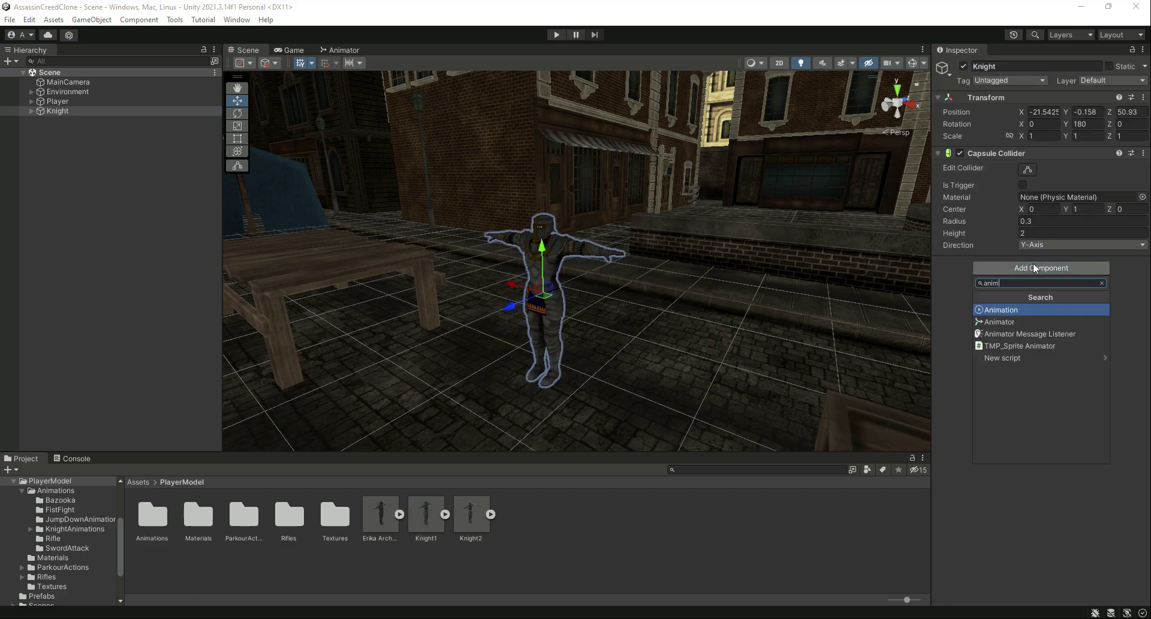
pyautogui.press('Down')
pyautogui.press('Return')
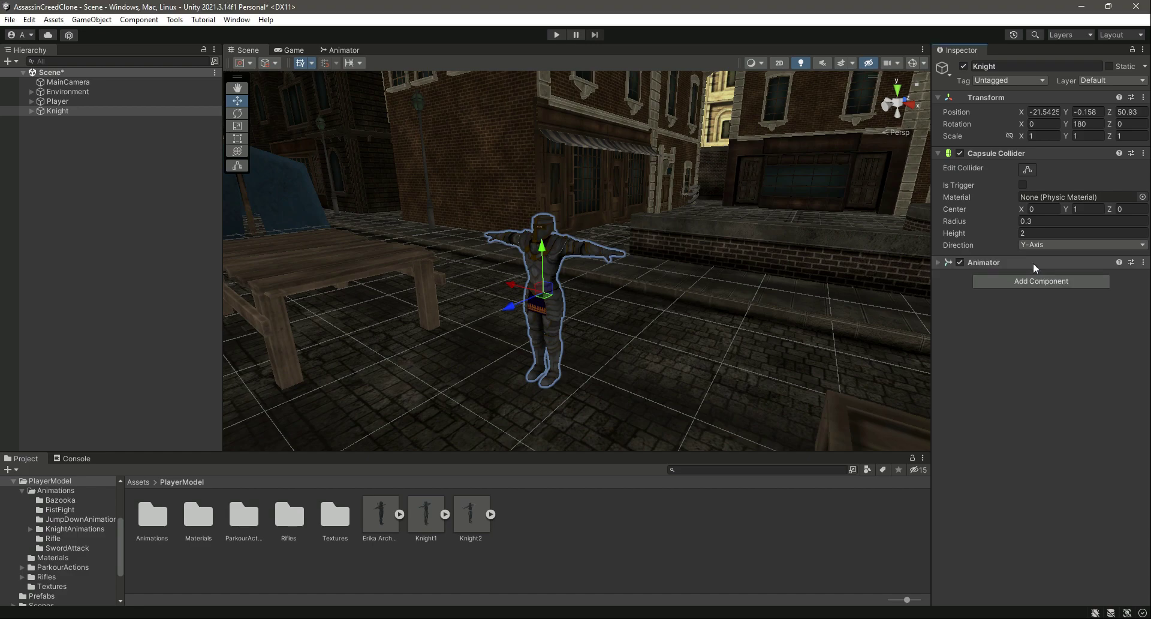
# - Assign Knight1Avatar as the avatar of the Knight object's Animator and save the scene
pyautogui.click(938, 261)
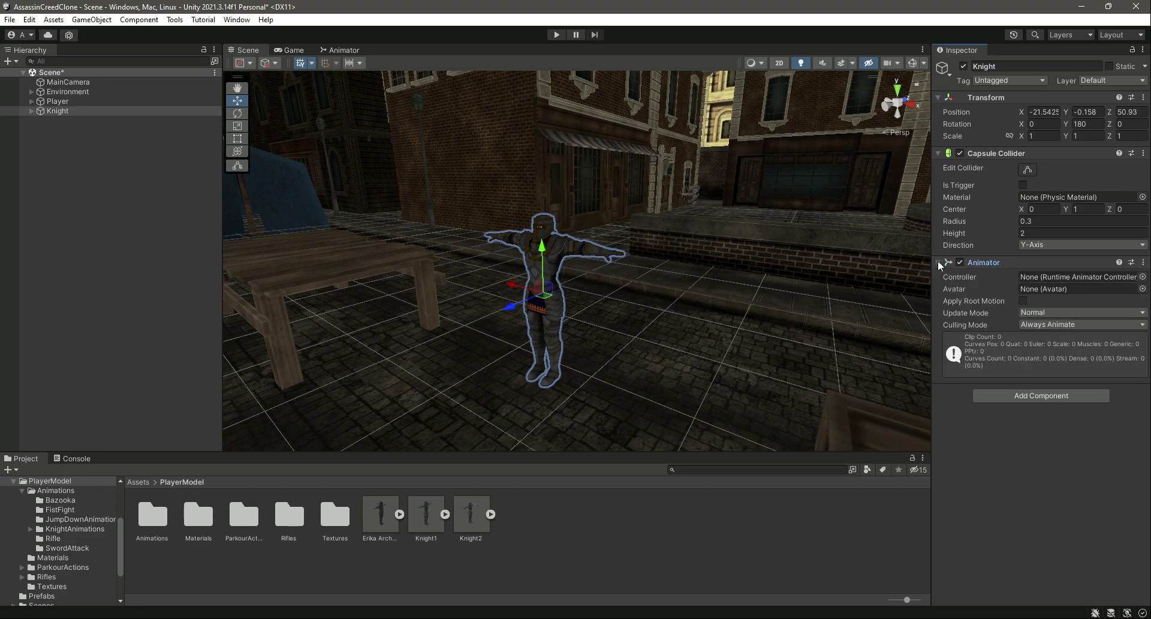
pyautogui.click(445, 514)
pyautogui.moveTo(699, 514); pyautogui.dragTo(1056, 290)
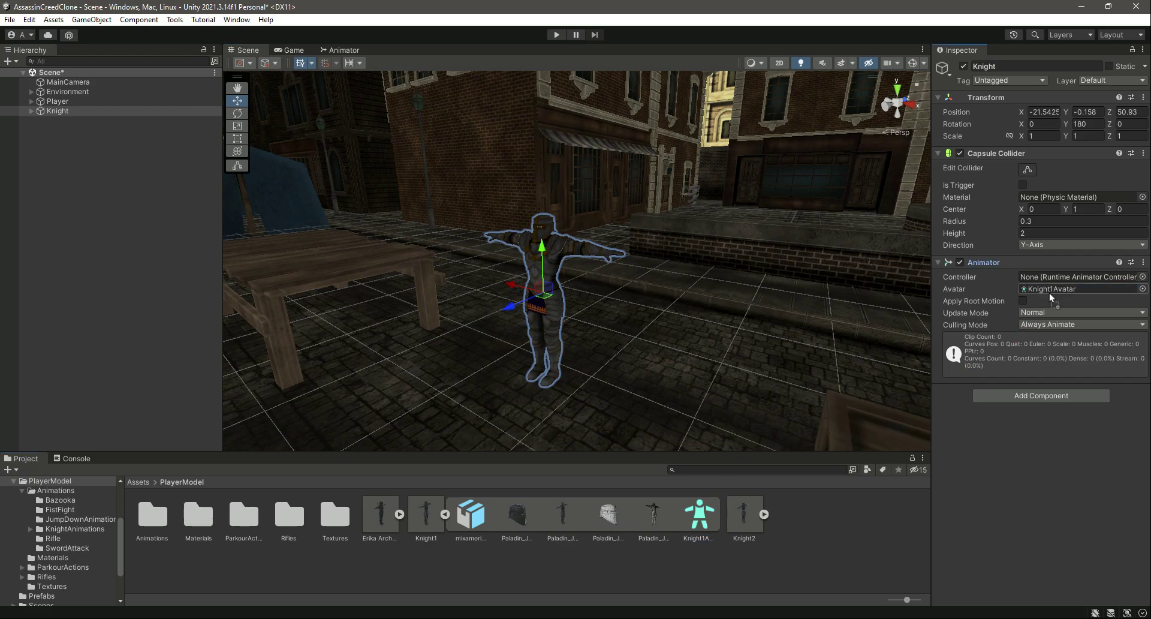
pyautogui.click(445, 514)
pyautogui.hotkey('ctrl', 's')
# - Open the Knight1 folder inside the KnightAnimations folder of the PlayerModel Animations
pyautogui.click(303, 554)
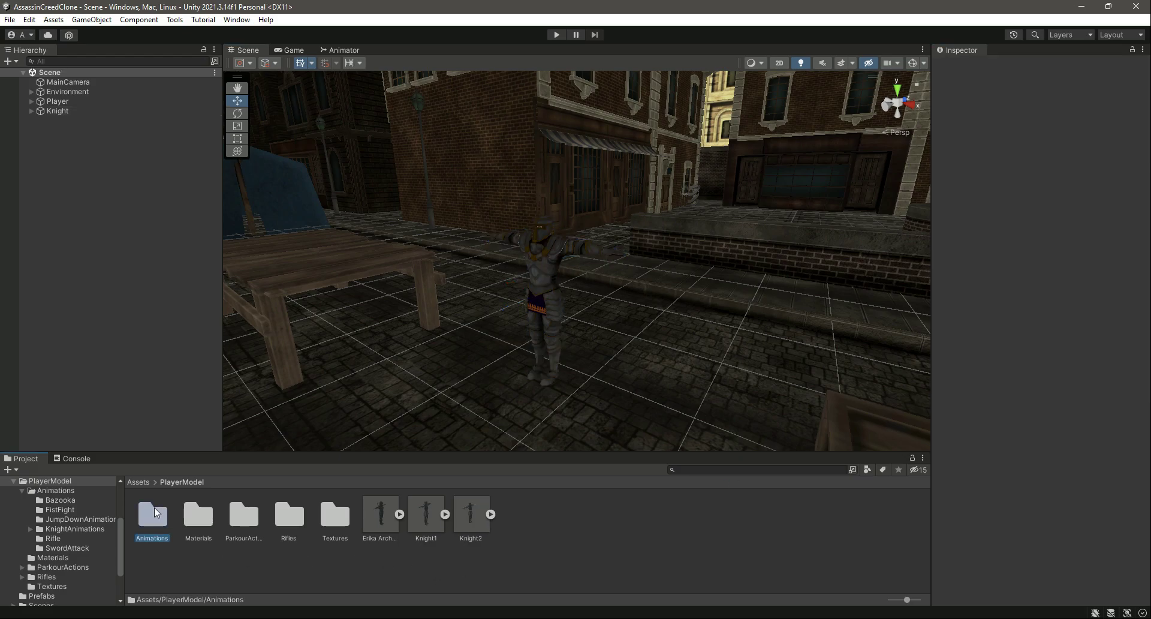
pyautogui.doubleClick(154, 507)
pyautogui.doubleClick(289, 514)
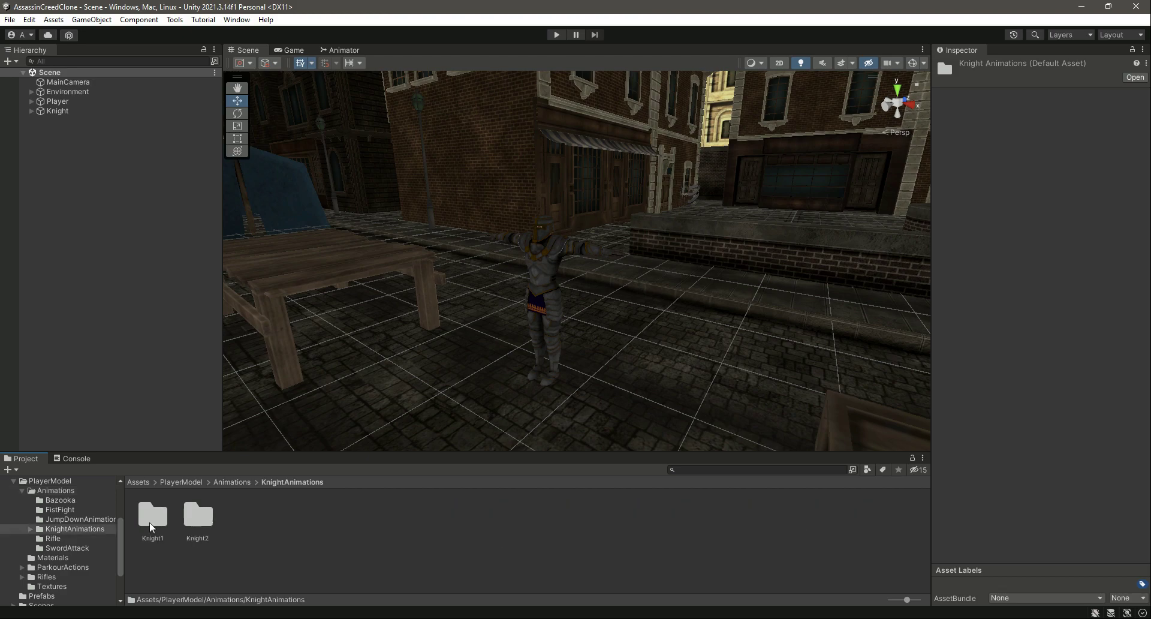
pyautogui.doubleClick(151, 517)
# - Set the rig of the IdleCombat1hMelee animation file to Humanoid with an avatar created from this model, and apply it
pyautogui.click(150, 522)
pyautogui.press('Right')
pyautogui.press('Right')
pyautogui.press('Right')
pyautogui.press('Right')
pyautogui.press('Right')
pyautogui.press('Right')
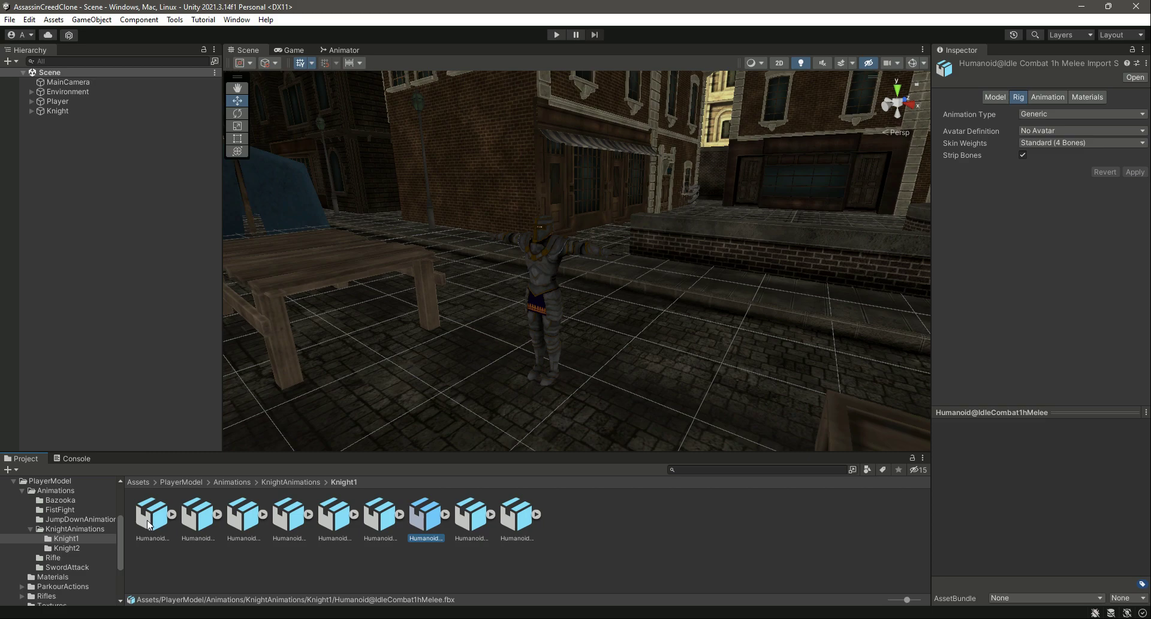
pyautogui.press('Right')
pyautogui.press('Right')
pyautogui.press('Left')
pyautogui.press('Left')
pyautogui.click(1026, 115)
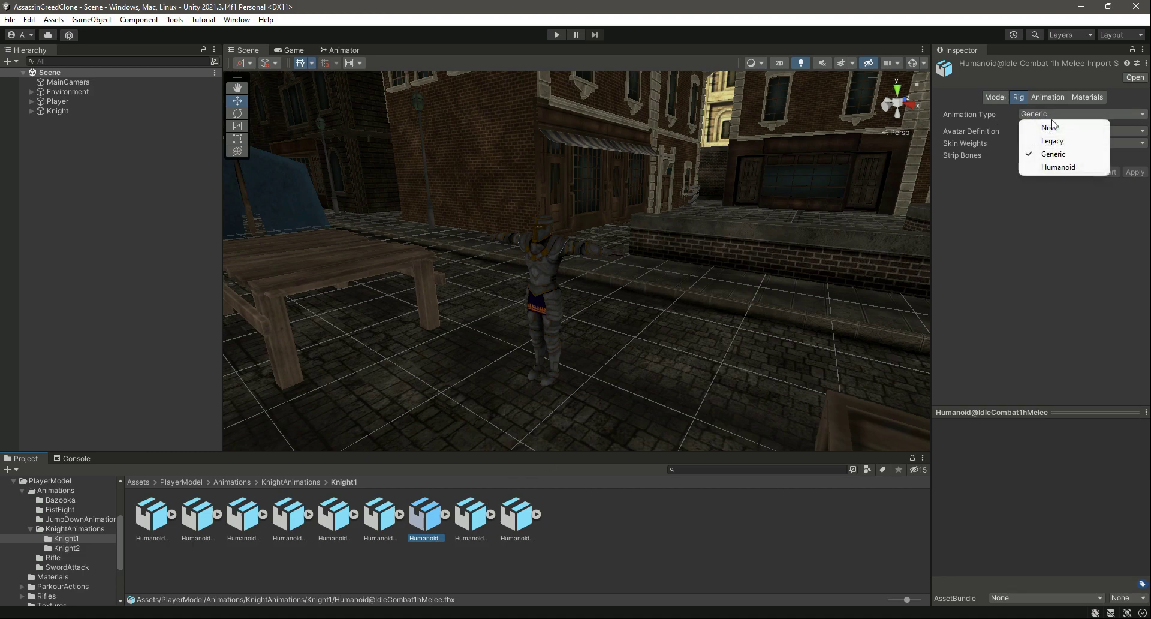
pyautogui.click(1061, 168)
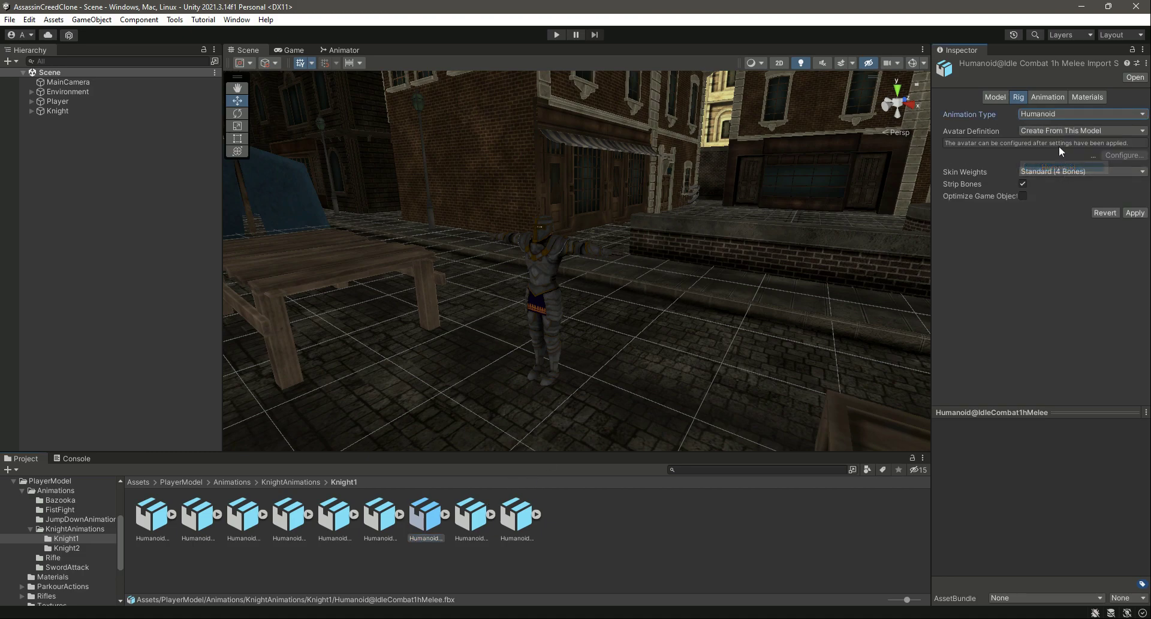
pyautogui.click(1133, 213)
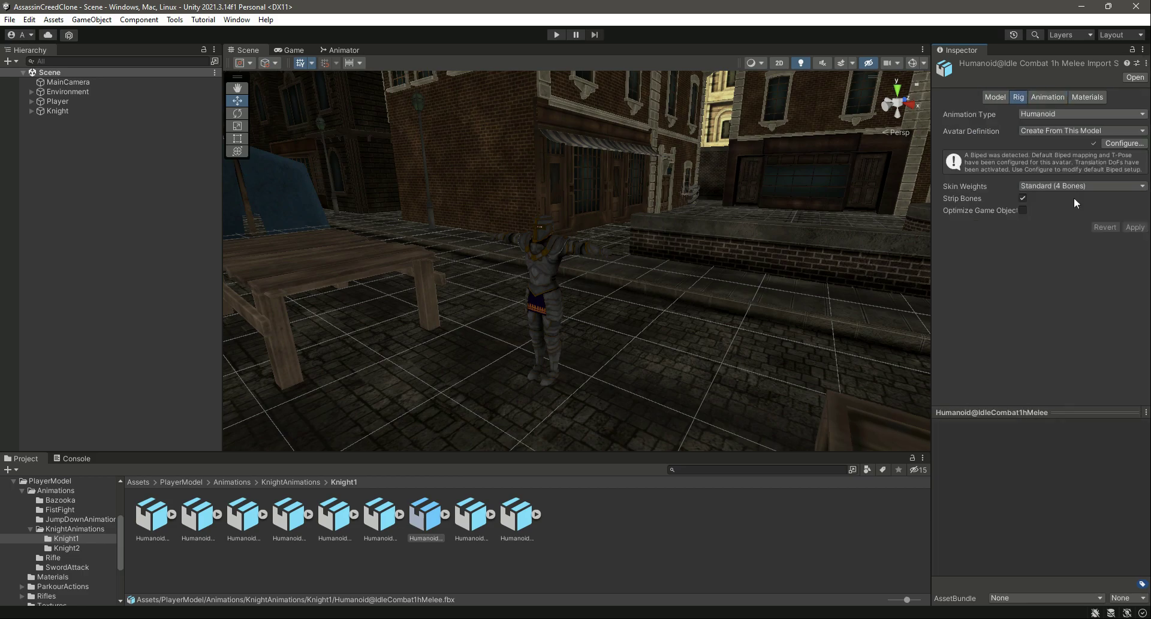
# - Preview the IdleCombat1hMelee clip and inspect the character's pose from another angle
pyautogui.click(1052, 95)
pyautogui.click(941, 424)
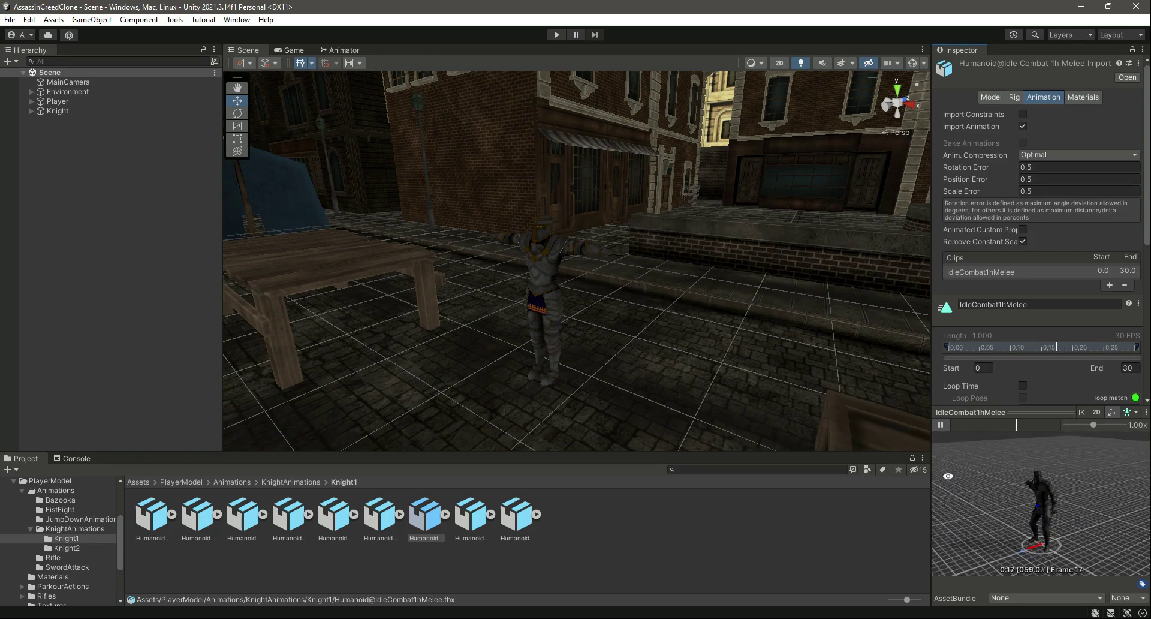
pyautogui.moveTo(945, 474)
pyautogui.mouseDown(button='right')
pyautogui.moveTo(981, 463)
pyautogui.moveTo(1005, 511)
pyautogui.moveTo(954, 478)
pyautogui.moveTo(928, 482)
pyautogui.mouseUp(button='right')
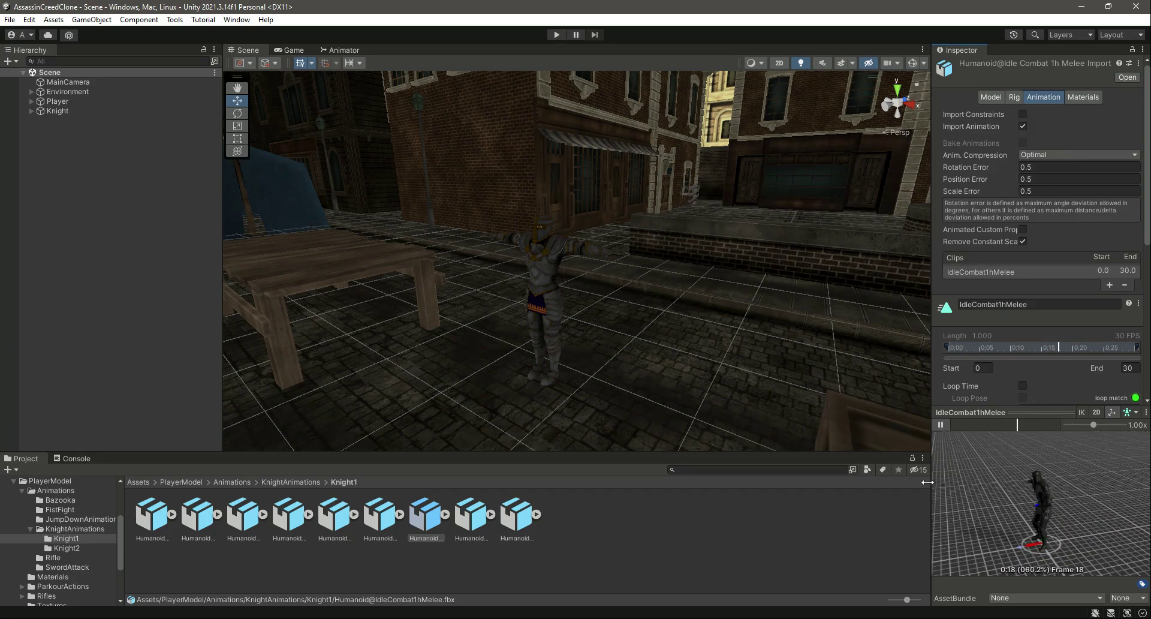
pyautogui.click(703, 533)
# - Set the rigs of the other eight Knight1 animation files to Humanoid with avatars created from their models, and apply
pyautogui.click(503, 516)
pyautogui.keyDown('ctrl'); pyautogui.click(478, 518); pyautogui.keyUp('ctrl')
pyautogui.keyDown('ctrl'); pyautogui.click(384, 520); pyautogui.keyUp('ctrl')
pyautogui.keyDown('ctrl'); pyautogui.click(333, 520); pyautogui.keyUp('ctrl')
pyautogui.keyDown('ctrl'); pyautogui.click(289, 520); pyautogui.keyUp('ctrl')
pyautogui.keyDown('ctrl'); pyautogui.click(253, 521); pyautogui.keyUp('ctrl')
pyautogui.keyDown('ctrl'); pyautogui.click(186, 521); pyautogui.keyUp('ctrl')
pyautogui.keyDown('ctrl'); pyautogui.click(157, 521); pyautogui.keyUp('ctrl')
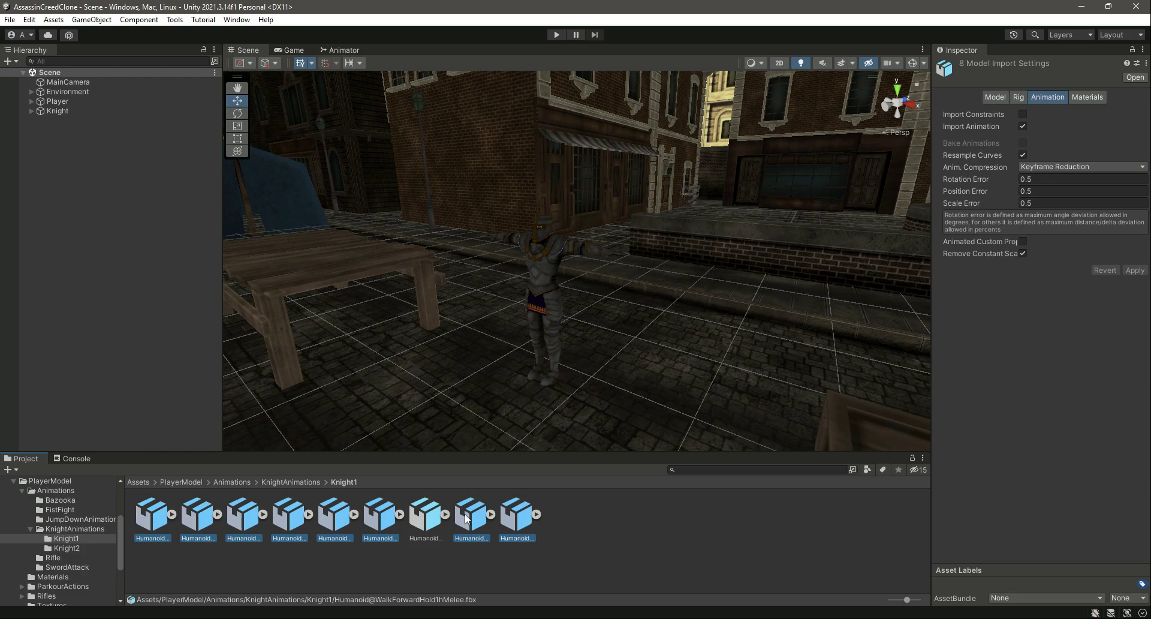
pyautogui.click(1019, 97)
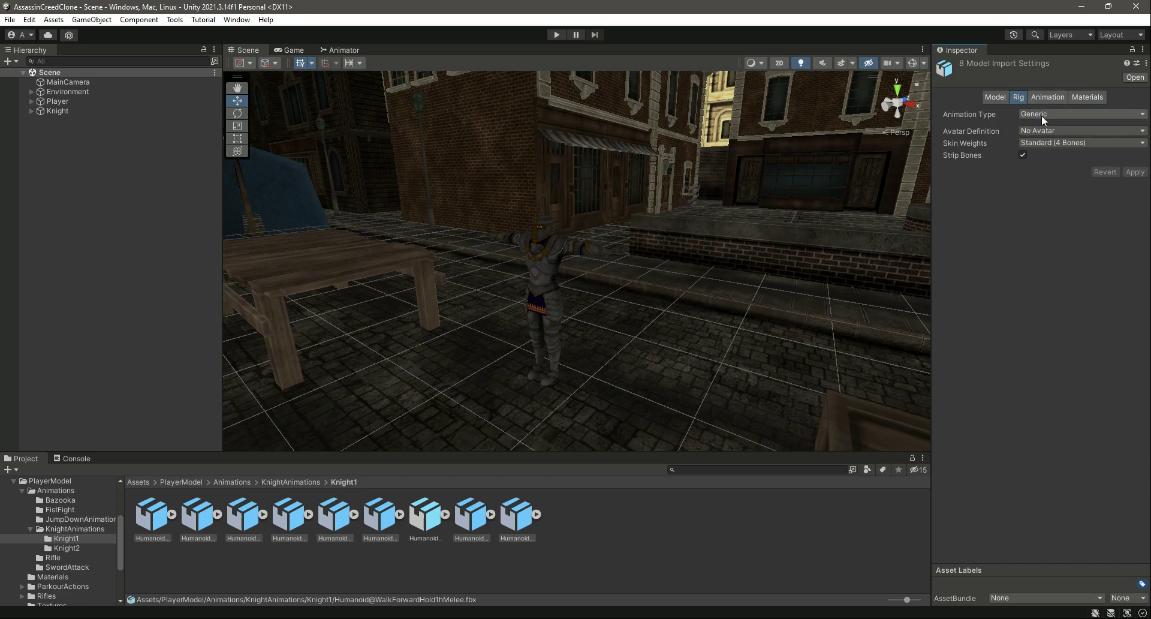
pyautogui.click(1043, 114)
pyautogui.click(1056, 168)
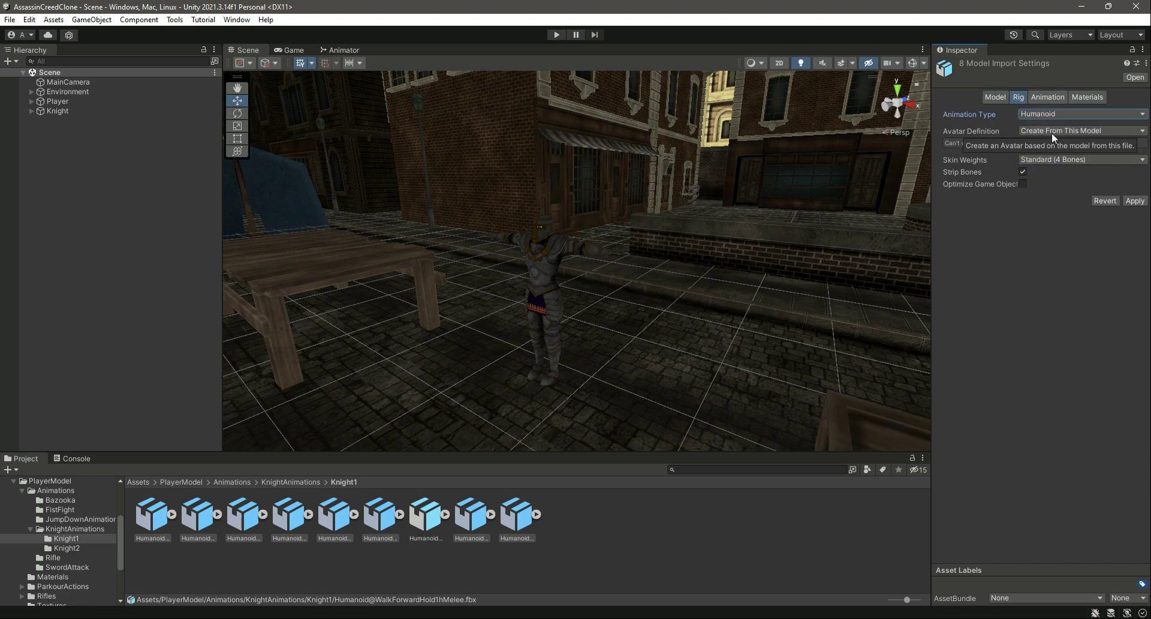
pyautogui.click(1135, 200)
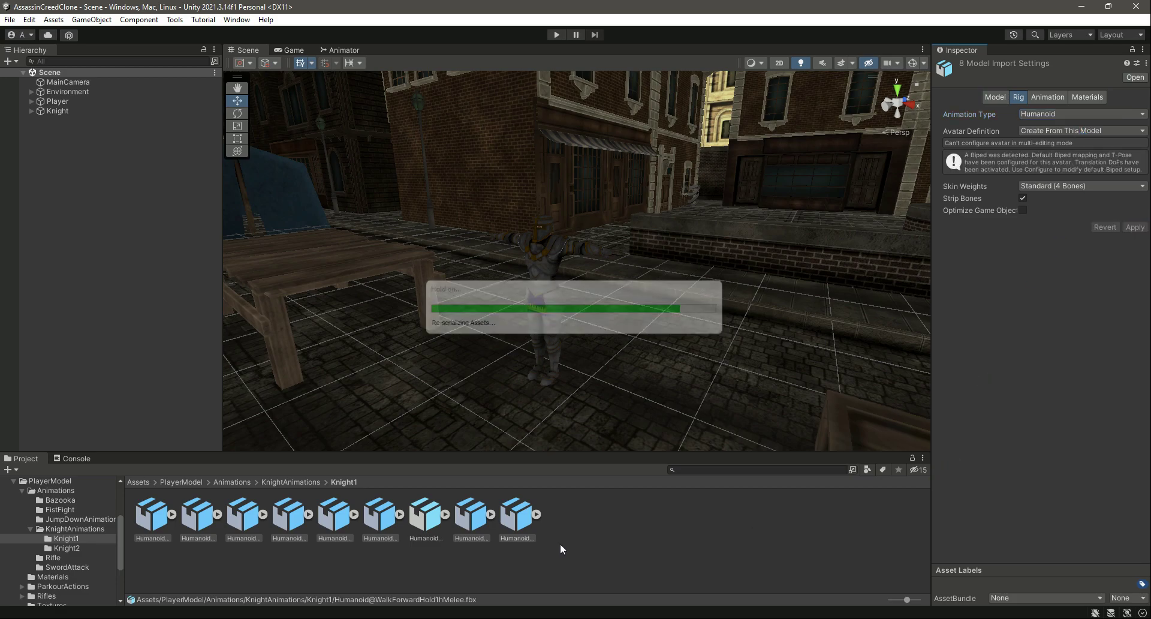
# - Preview the WalkForwardHold1hMelee clip and examine its loop and root transform settings
pyautogui.click(520, 517)
pyautogui.click(1048, 98)
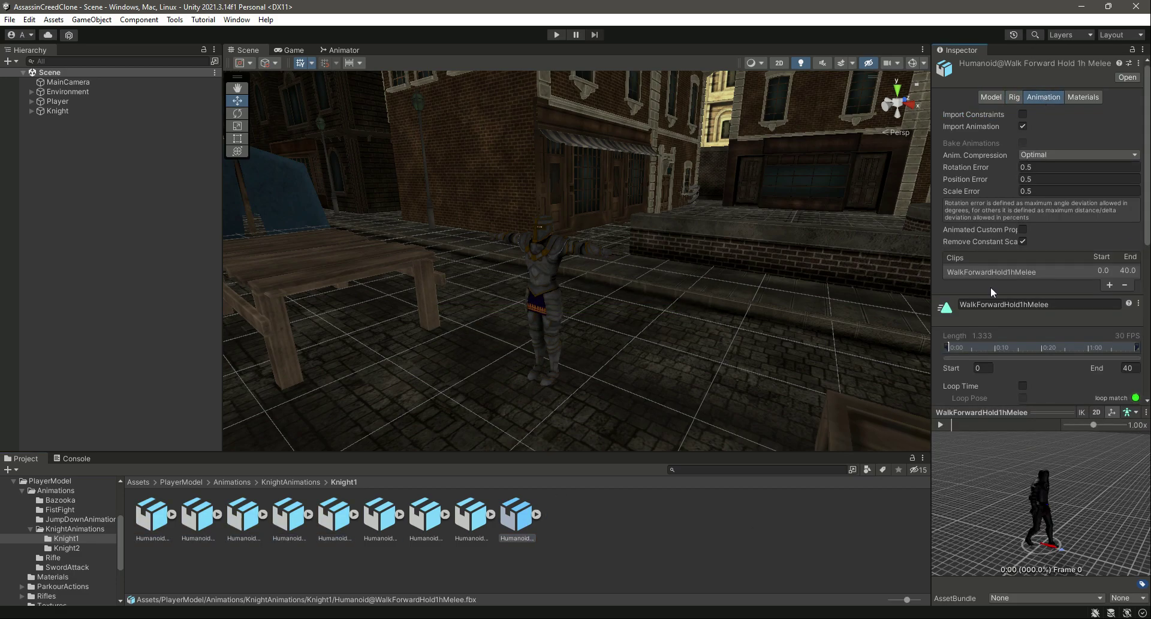
pyautogui.click(941, 424)
pyautogui.moveTo(967, 447); pyautogui.dragTo(1074, 520)
pyautogui.click(772, 517)
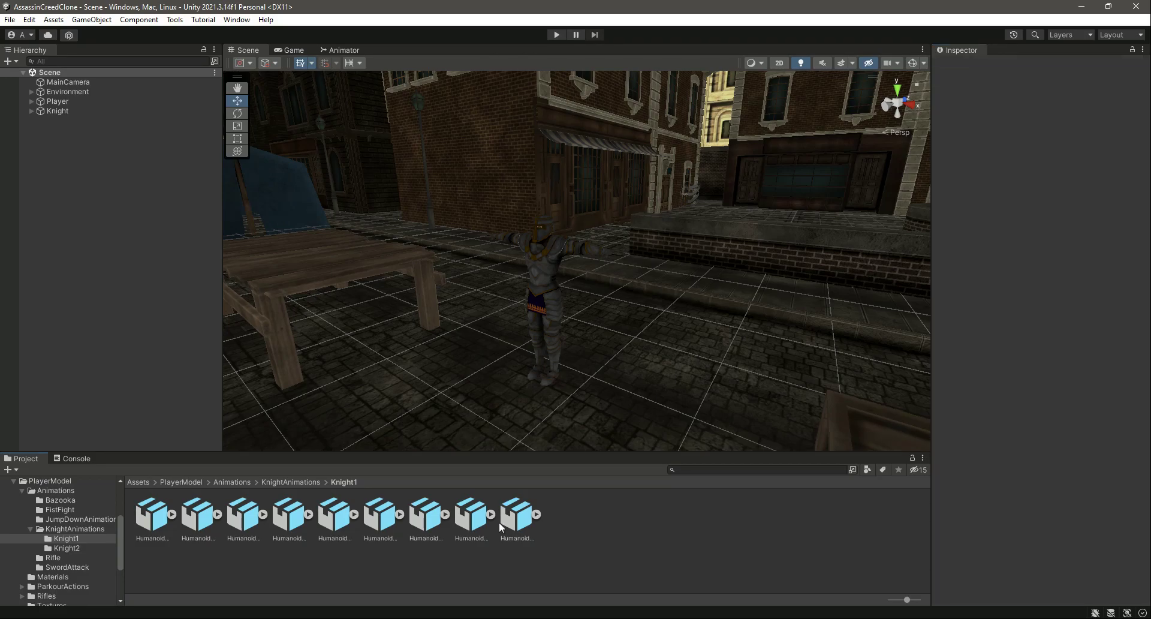
pyautogui.click(516, 511)
pyautogui.scroll(-5, 1019, 300)
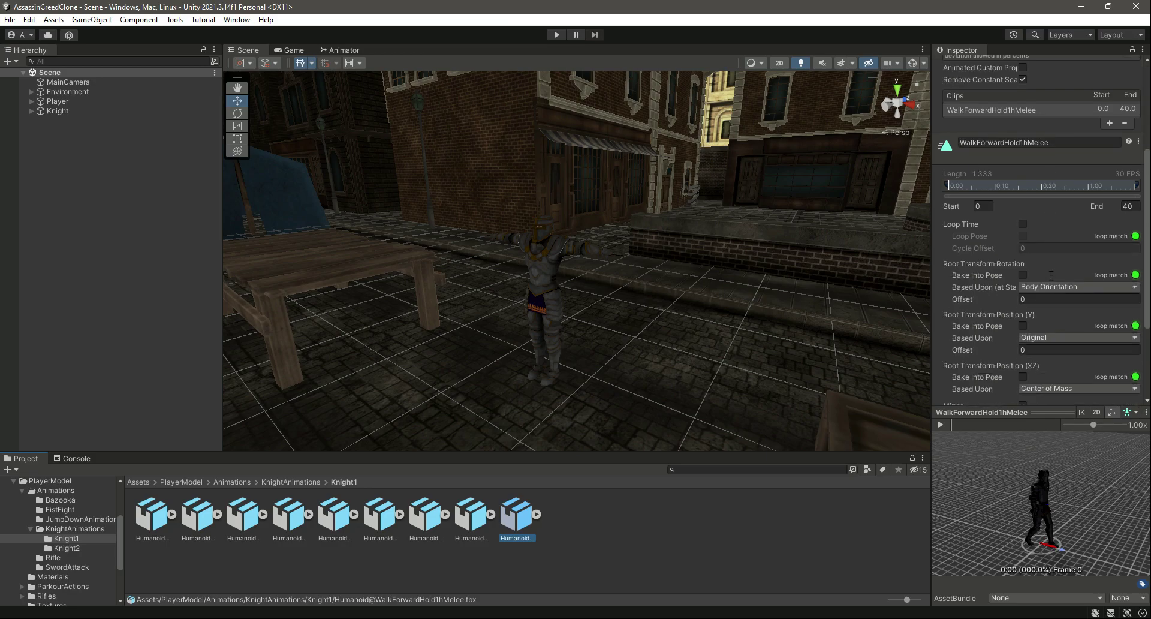
pyautogui.scroll(-3, 1050, 282)
pyautogui.click(700, 577)
# - Examine the root transform settings of the first few Knight1 animation clips, starting and ending with 2HitComboA1hMelee
pyautogui.click(158, 519)
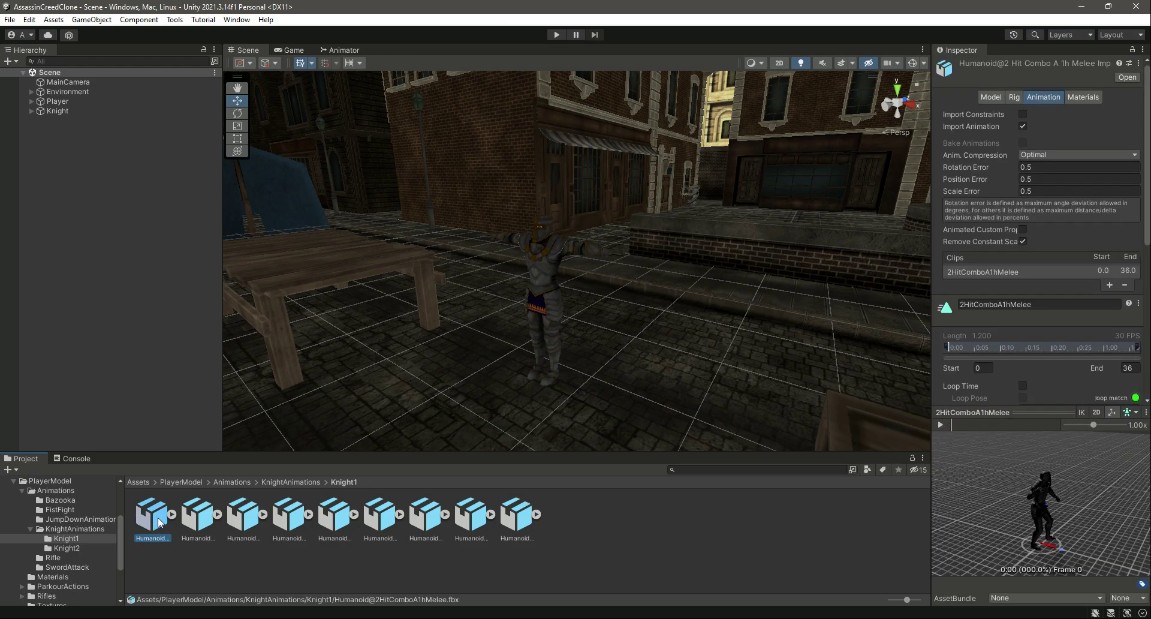
pyautogui.scroll(-5, 940, 239)
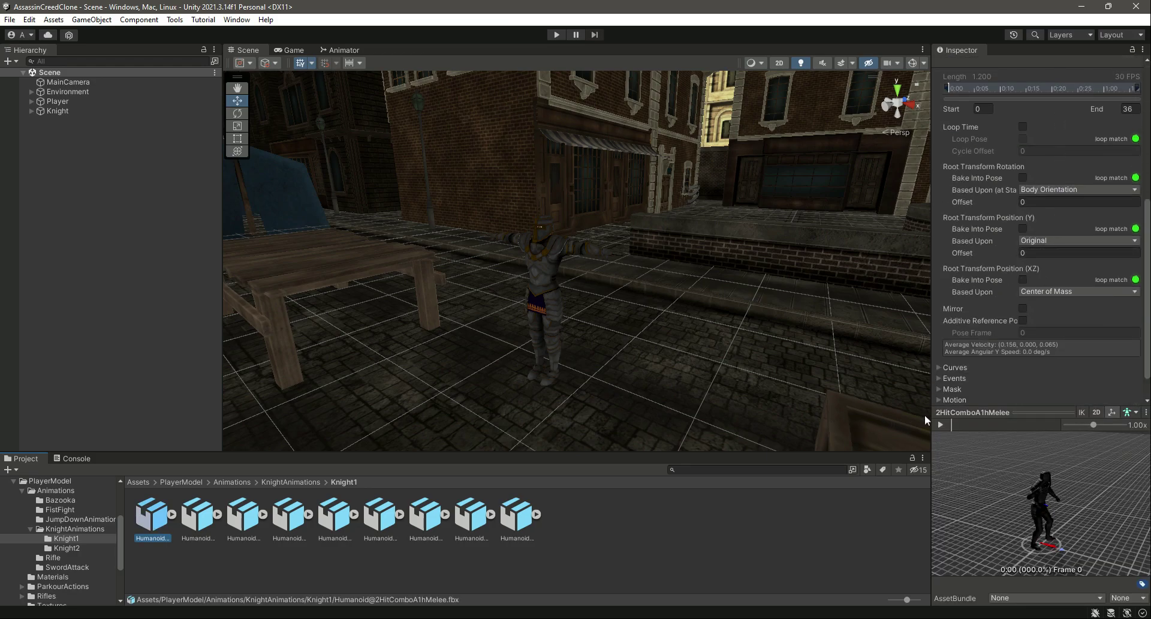
pyautogui.press('F2')
pyautogui.press('Escape')
pyautogui.press('Right')
pyautogui.press('Right')
pyautogui.press('Left')
pyautogui.press('Right')
pyautogui.press('Right')
pyautogui.press('Right')
pyautogui.press('Left')
pyautogui.press('Left')
pyautogui.press('Left')
pyautogui.press('Left')
# - Bake 2HitComboA1hMelee's root rotation, Y and XZ positions into pose based upon Original, apply, and preview the clip
pyautogui.click(1041, 190)
pyautogui.click(1055, 204)
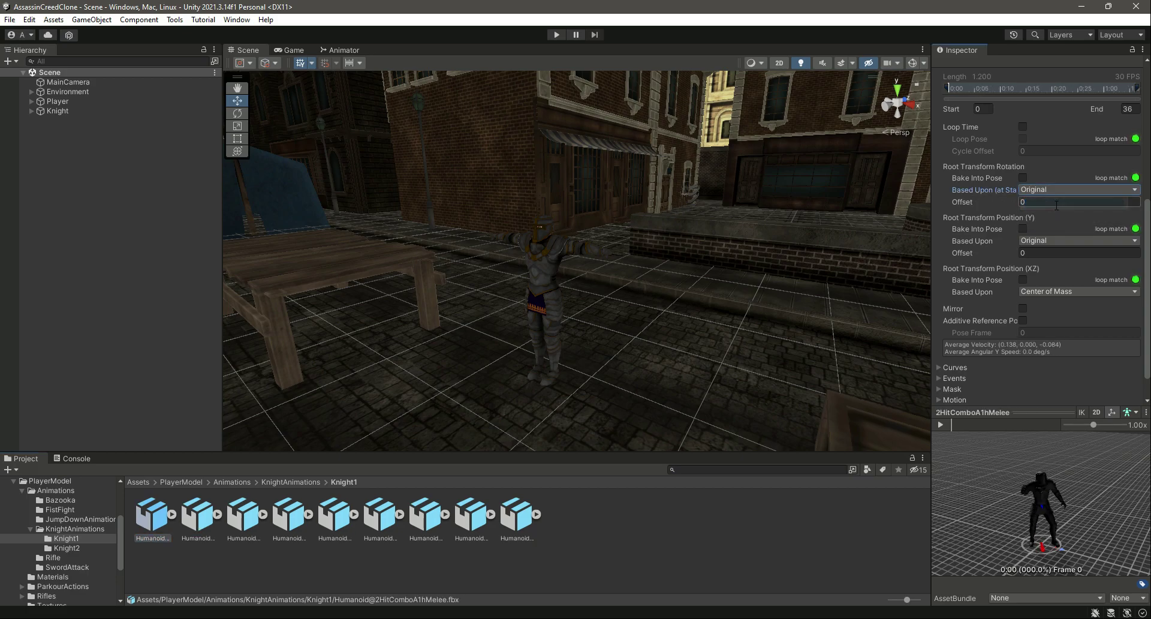
pyautogui.click(1024, 177)
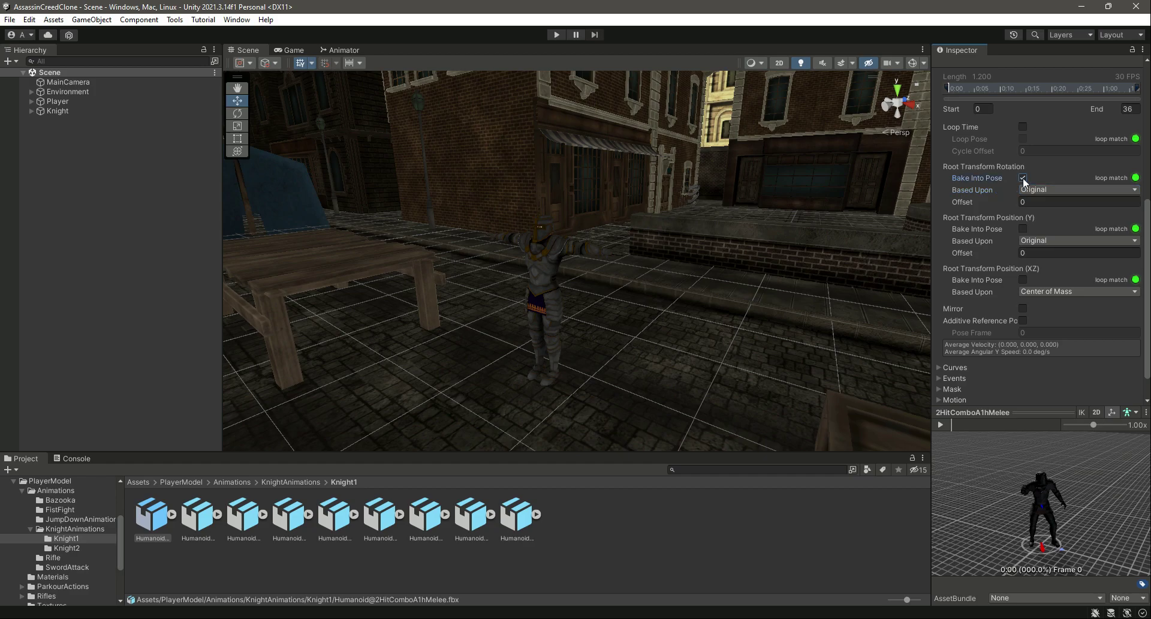
pyautogui.click(1023, 228)
pyautogui.click(1041, 292)
pyautogui.click(1036, 301)
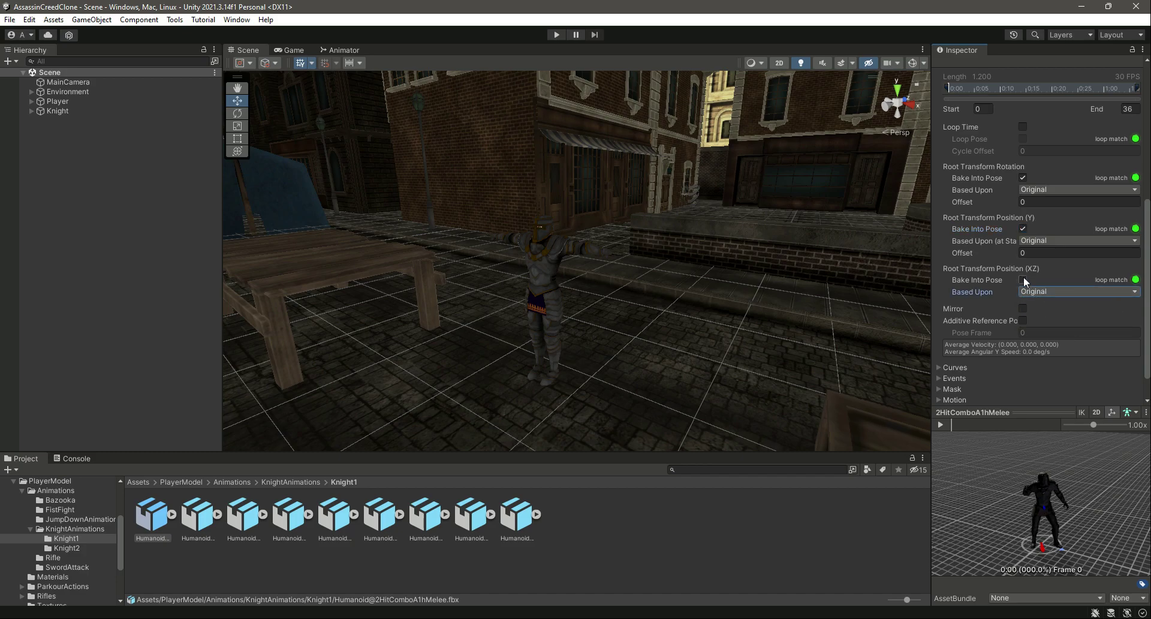
pyautogui.click(1023, 279)
pyautogui.scroll(-1, 1037, 336)
pyautogui.click(1127, 394)
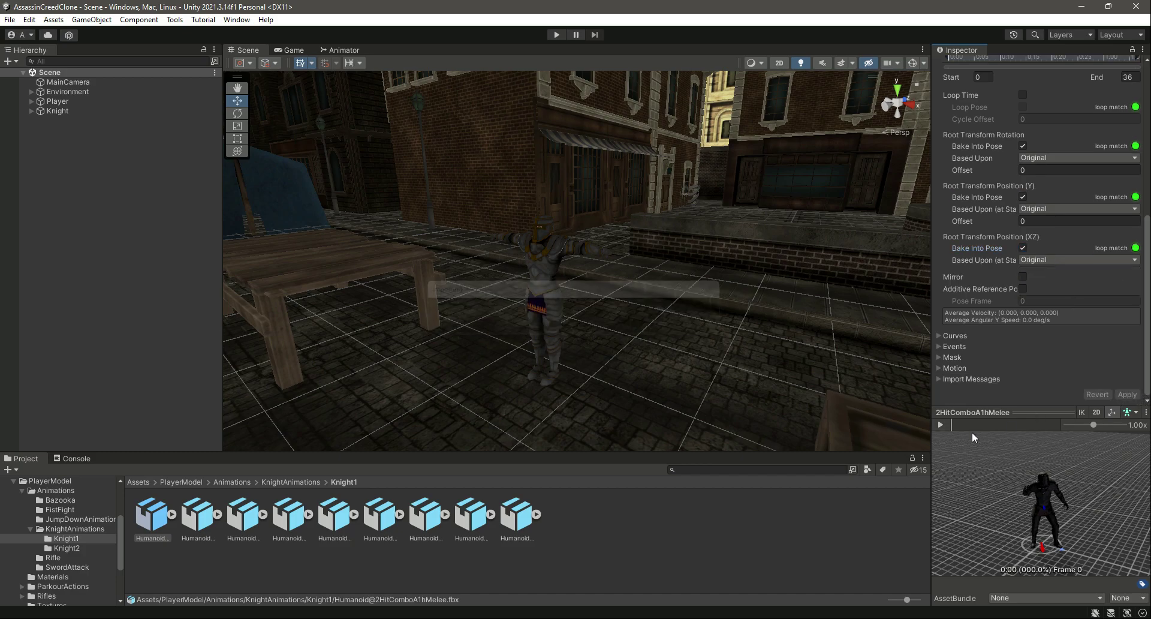
pyautogui.click(945, 426)
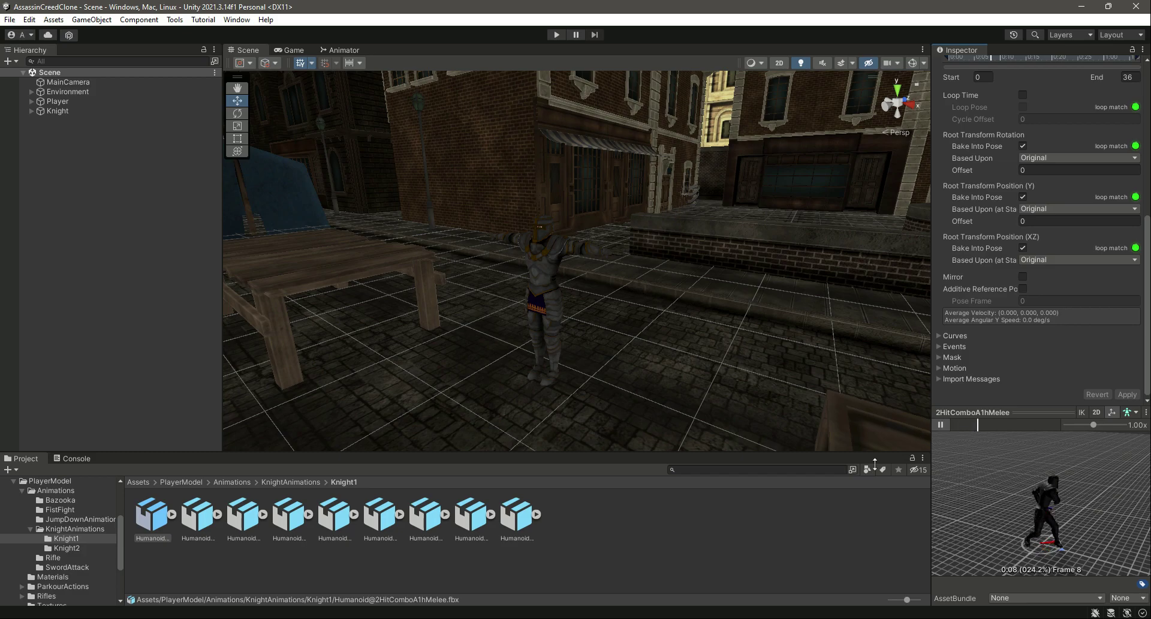
pyautogui.click(649, 532)
# - Bake 2HitComboAForward1hMelee's root rotation, Y and XZ positions into pose, all based upon Original, and apply
pyautogui.click(198, 517)
pyautogui.scroll(-6, 1061, 235)
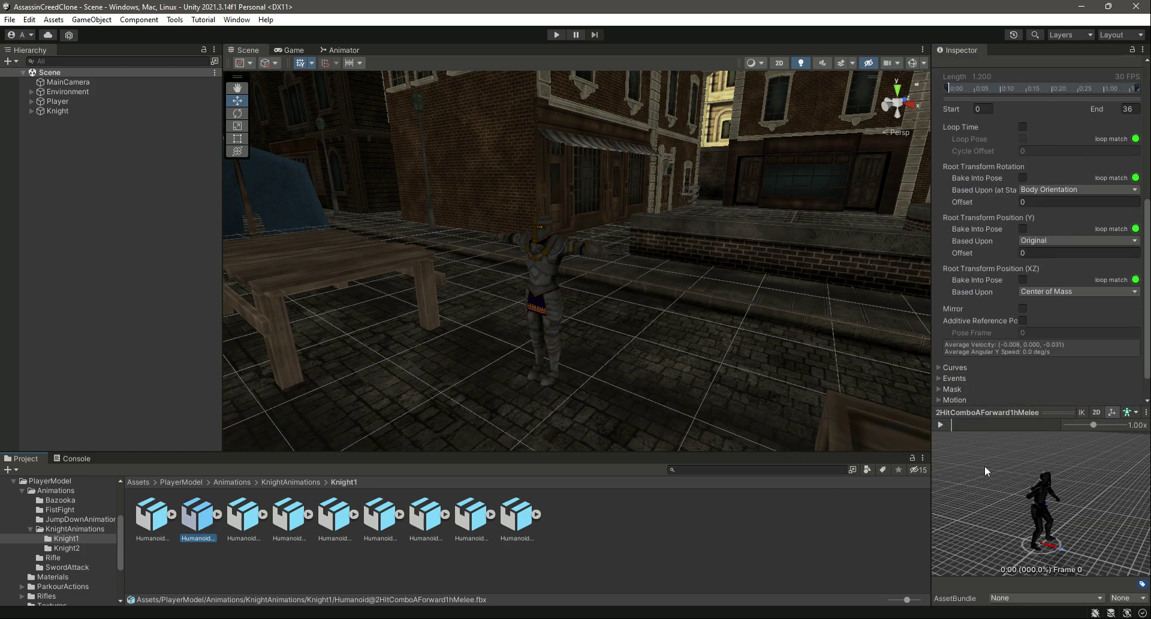
pyautogui.click(1034, 189)
pyautogui.click(1057, 204)
pyautogui.click(1058, 292)
pyautogui.click(1054, 305)
pyautogui.click(1023, 178)
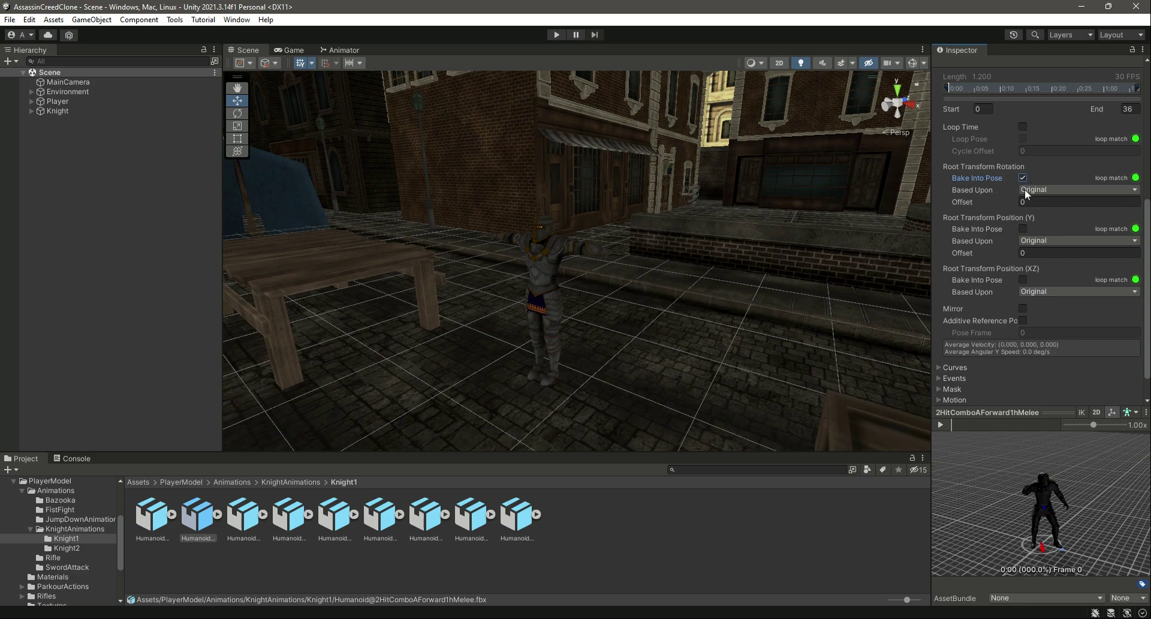
pyautogui.click(1023, 228)
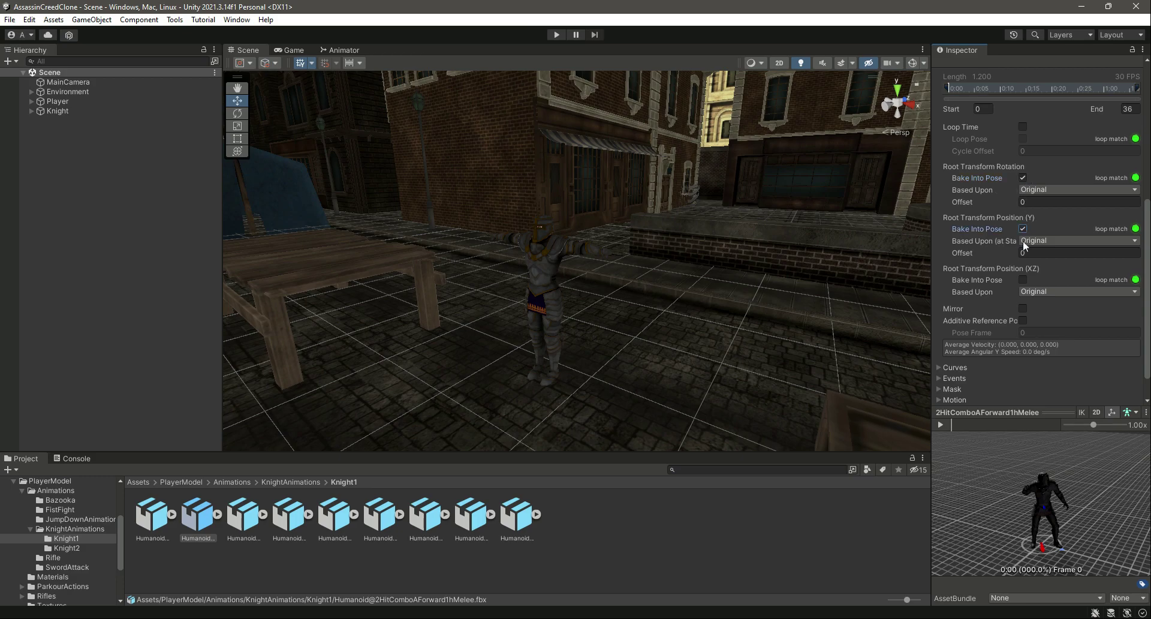
pyautogui.click(1023, 280)
pyautogui.scroll(-2, 1027, 277)
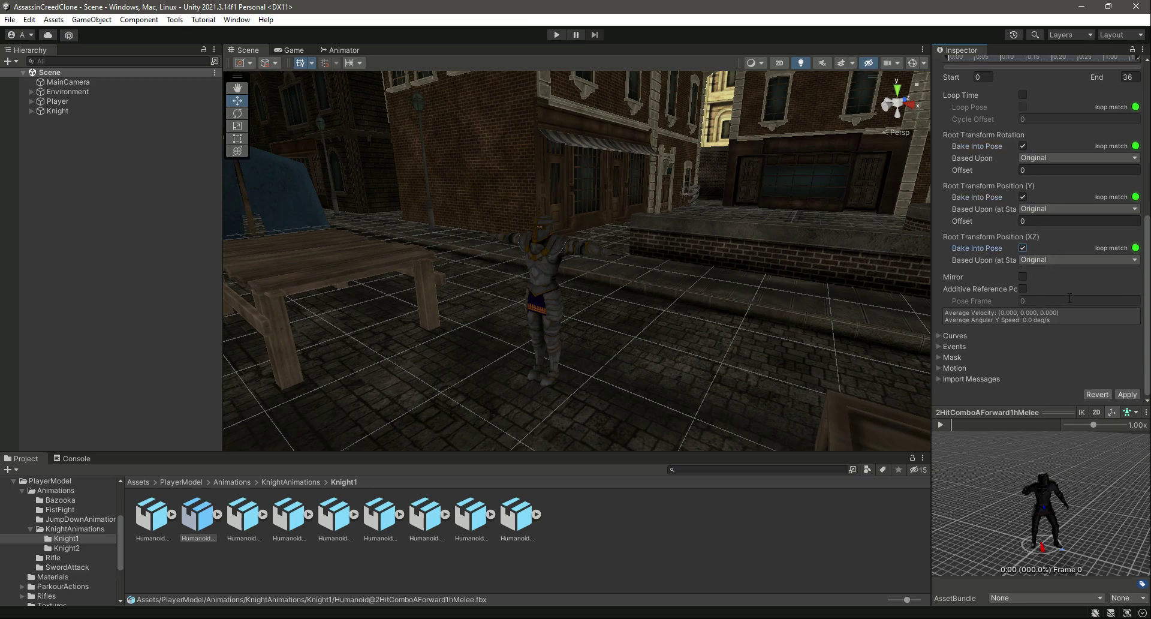
pyautogui.click(1127, 394)
# - Bake AttackA1hMelee's root rotation, Y and XZ positions into pose, all based upon Original, and apply
pyautogui.click(239, 524)
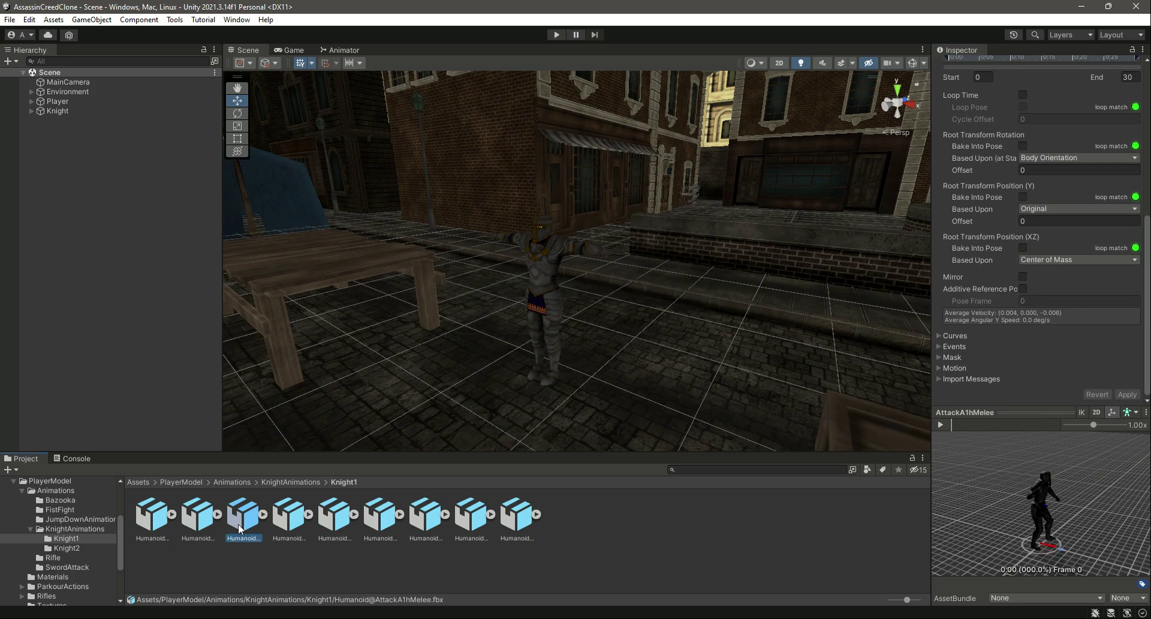
pyautogui.click(1049, 157)
pyautogui.click(1049, 170)
pyautogui.click(1049, 259)
pyautogui.click(1047, 274)
pyautogui.click(1023, 248)
pyautogui.click(1023, 197)
pyautogui.click(1023, 146)
pyautogui.click(1127, 395)
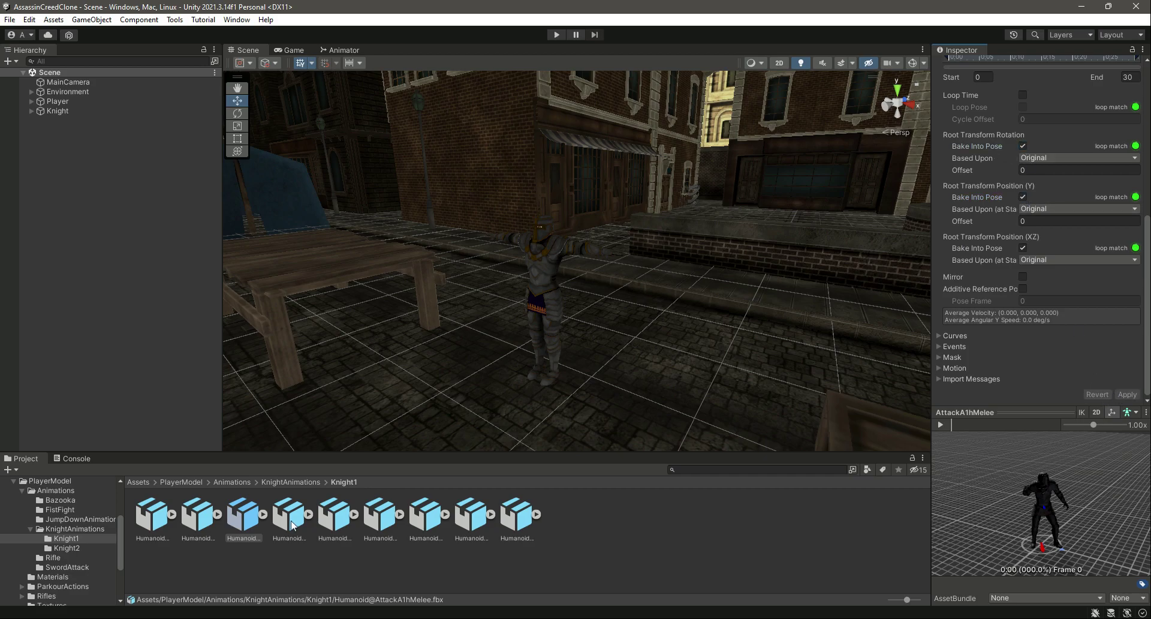
# - Bake AttackBForward1hMelee's root rotation, Y and XZ positions into pose, all based upon Original, and apply
pyautogui.click(290, 515)
pyautogui.click(1048, 158)
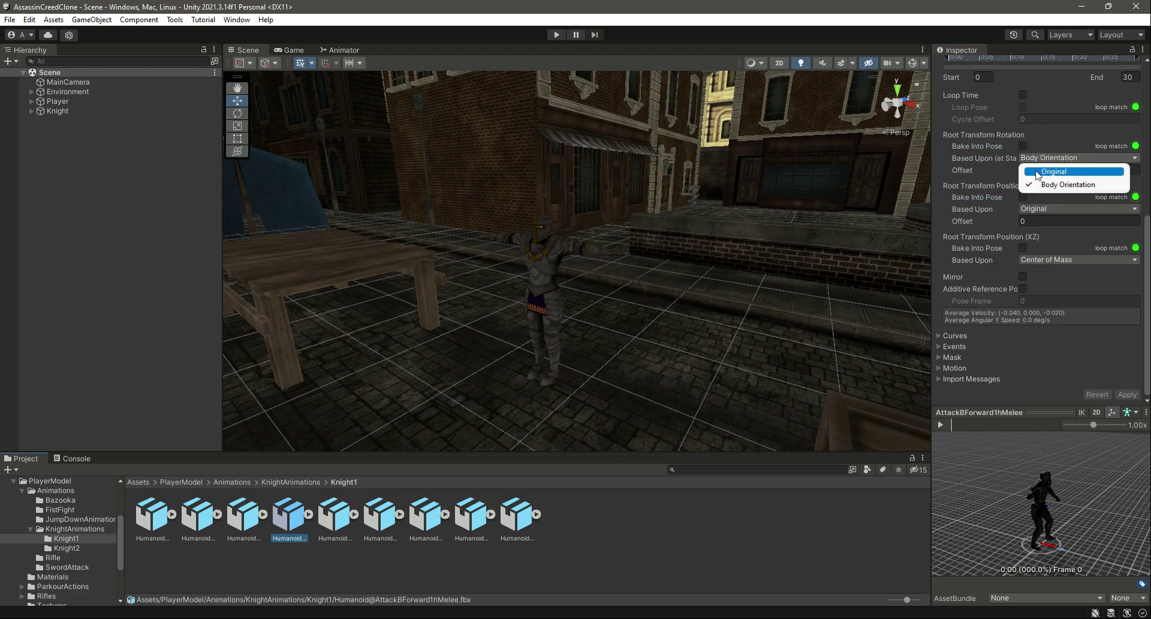
pyautogui.click(1050, 169)
pyautogui.click(1055, 262)
pyautogui.click(1049, 273)
pyautogui.click(1023, 248)
pyautogui.click(1023, 197)
pyautogui.click(1023, 145)
pyautogui.click(1125, 394)
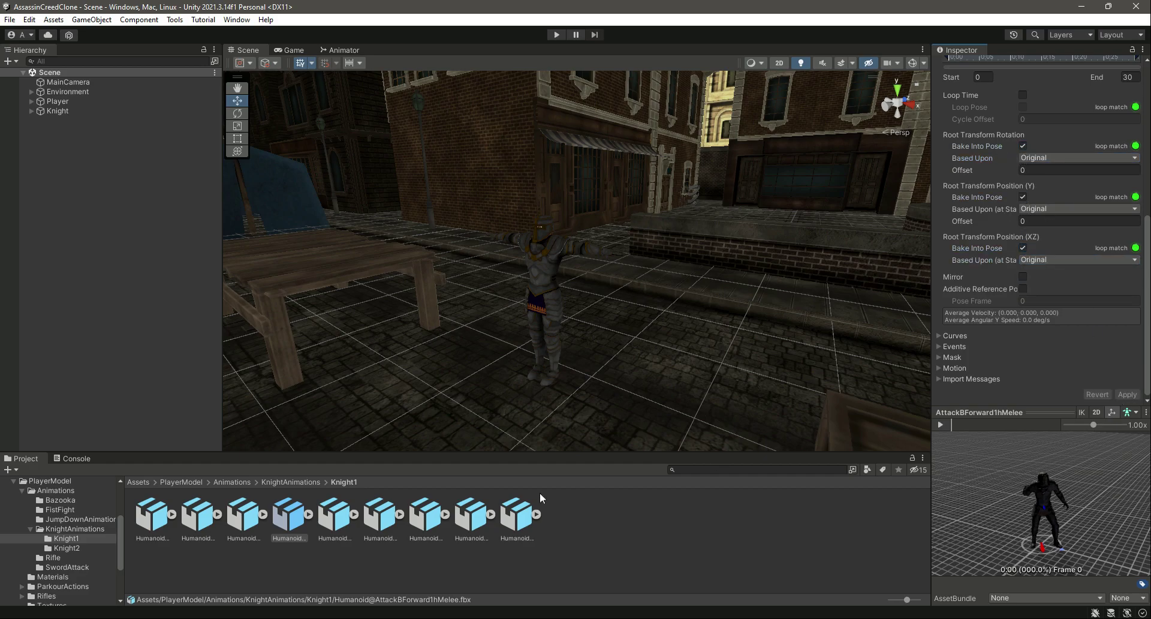
# - Preview the DeathBack1hMelee clip and examine its root motion
pyautogui.click(336, 516)
pyautogui.click(940, 425)
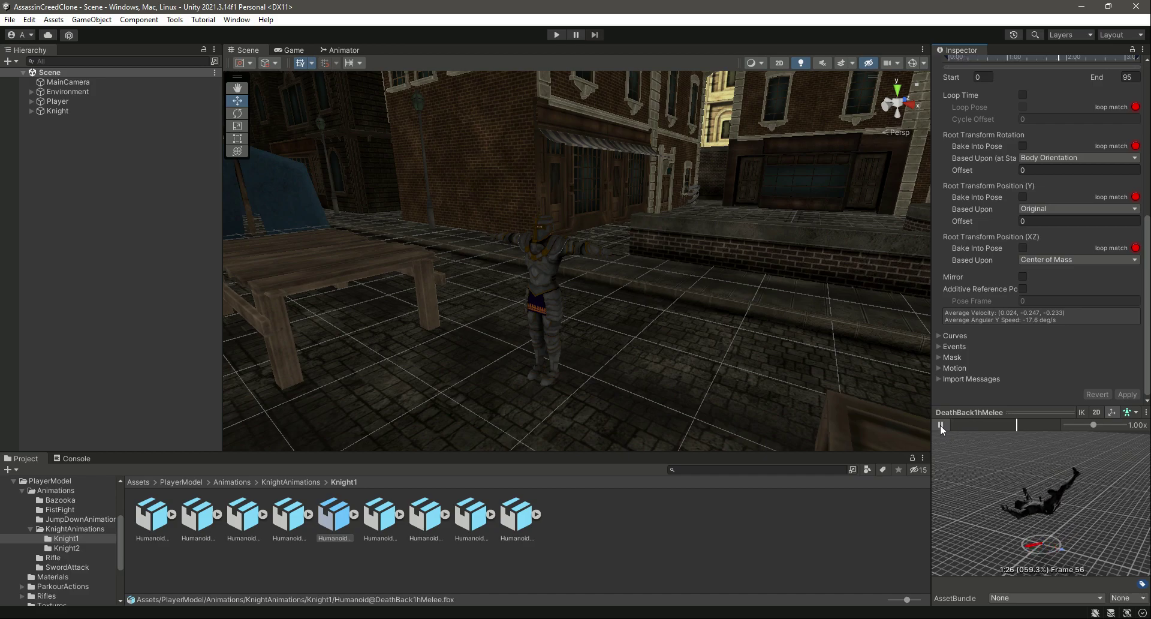
# - Bake GetHitLightFront1hMelee's root rotation, Y and XZ positions into pose, all based upon Original, and apply
pyautogui.click(372, 518)
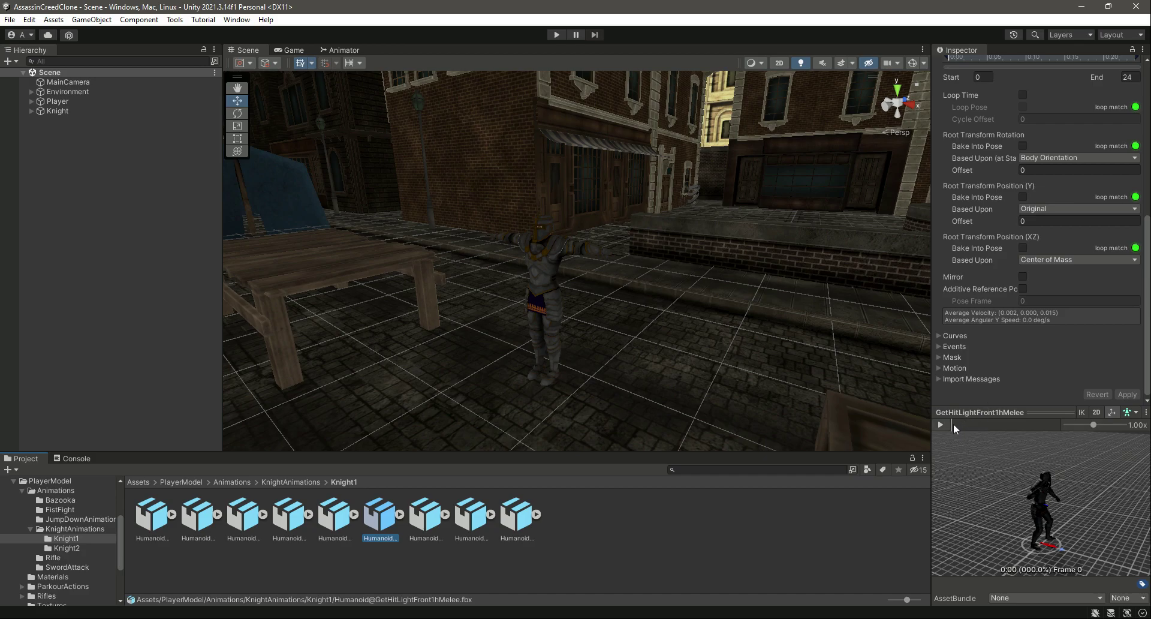
pyautogui.click(1062, 158)
pyautogui.click(1064, 172)
pyautogui.click(1053, 259)
pyautogui.click(1037, 271)
pyautogui.click(1023, 248)
pyautogui.click(1023, 197)
pyautogui.click(1024, 146)
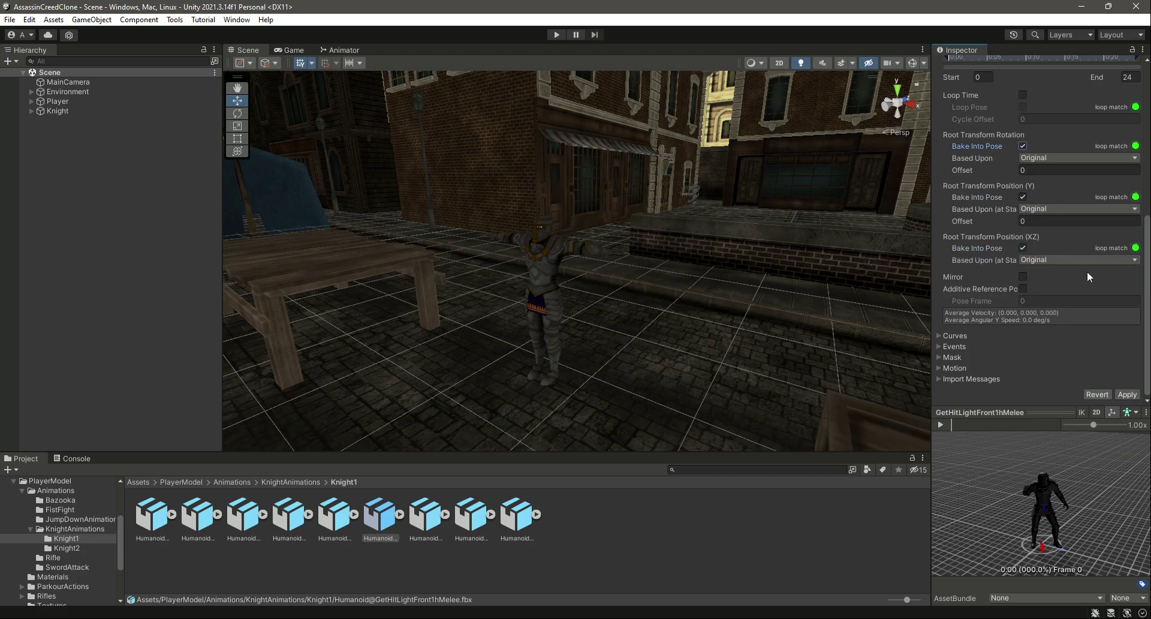
pyautogui.click(1127, 394)
# - Enable Loop Time and Loop Pose for IdleCombat1hMelee, bake all its root transforms into pose based upon Original, and apply
pyautogui.click(427, 517)
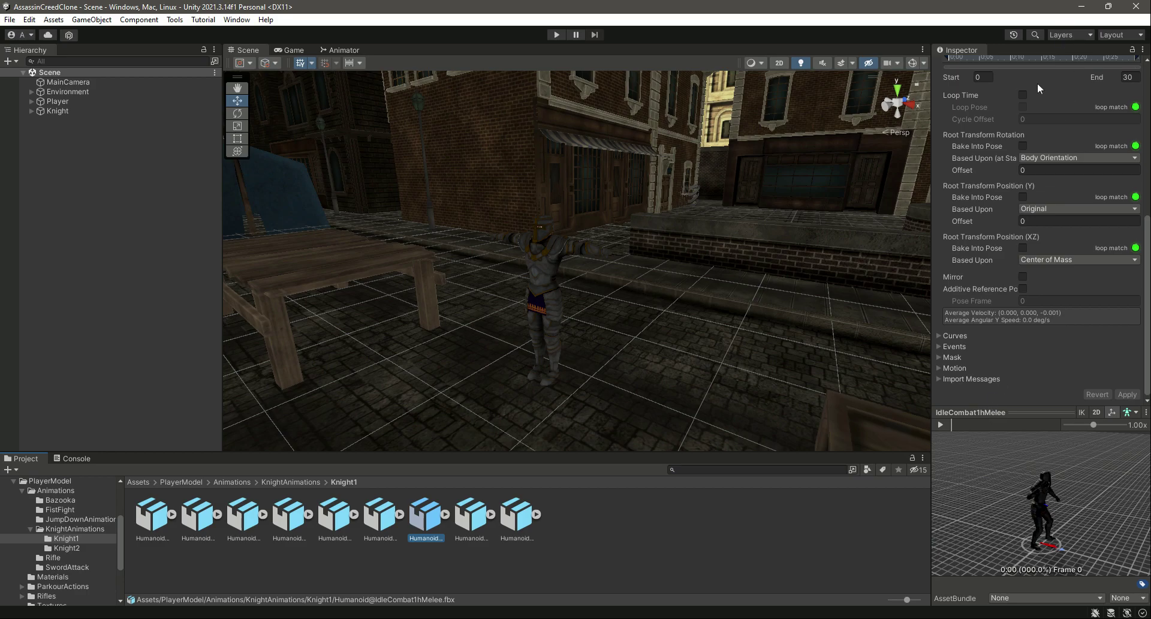
pyautogui.click(1023, 95)
pyautogui.click(1023, 107)
pyautogui.click(1055, 157)
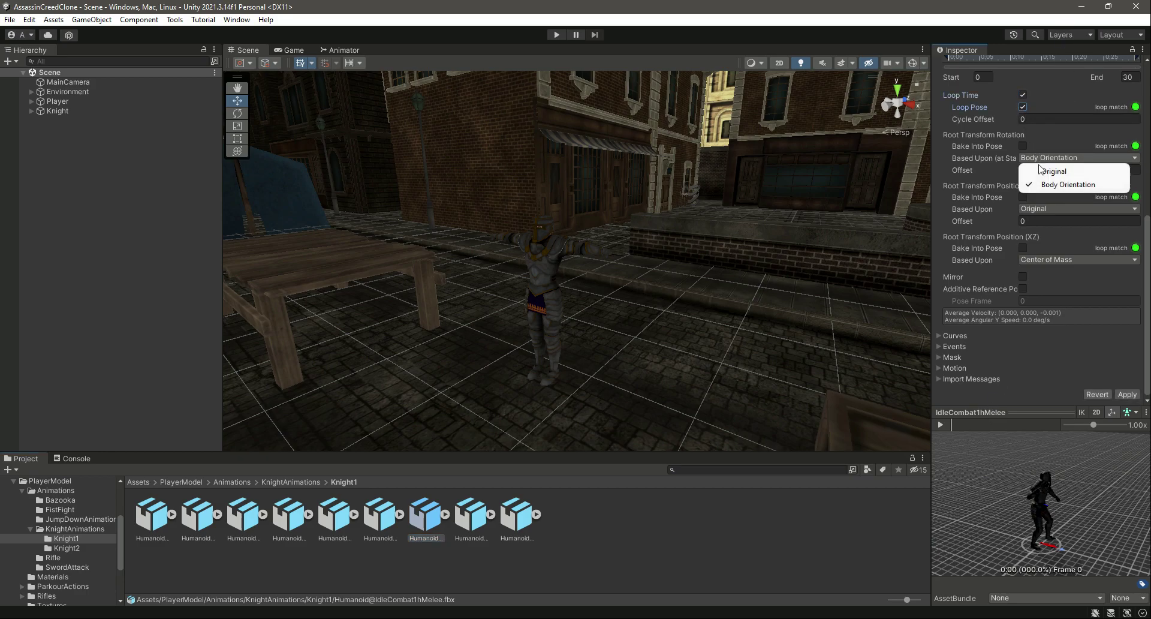
pyautogui.click(1046, 172)
pyautogui.click(1056, 260)
pyautogui.click(1050, 271)
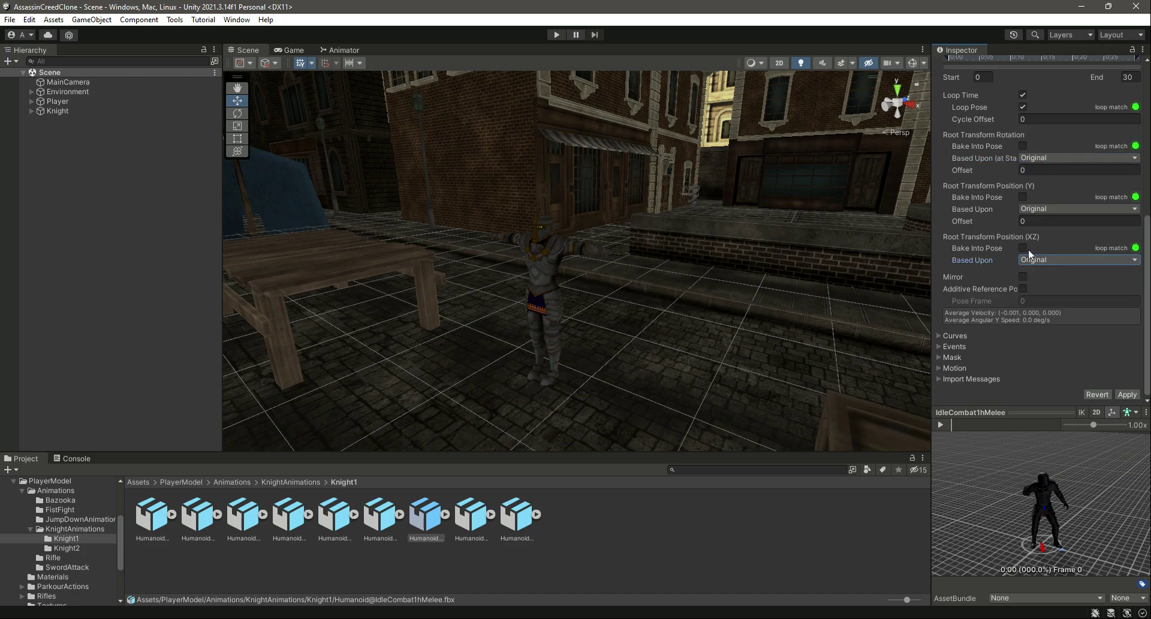
pyautogui.click(1024, 247)
pyautogui.click(1023, 197)
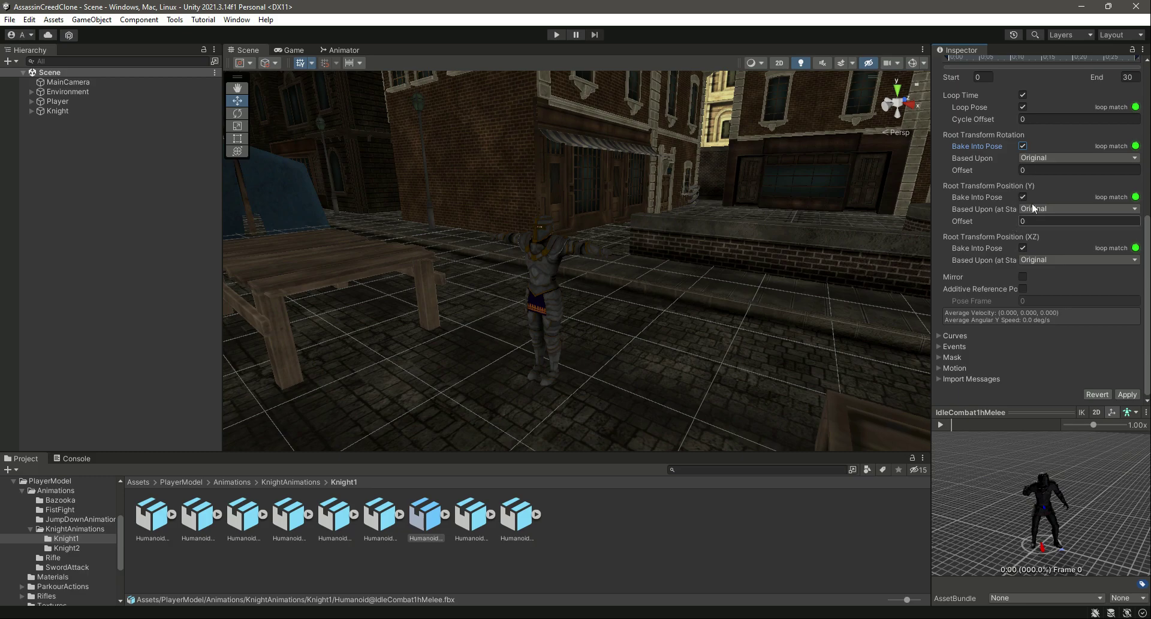
pyautogui.click(1127, 394)
# - Enable Loop Time and Loop Pose for RunHold1hMelee, bake all its root transforms into pose based upon Original, and apply
pyautogui.click(474, 527)
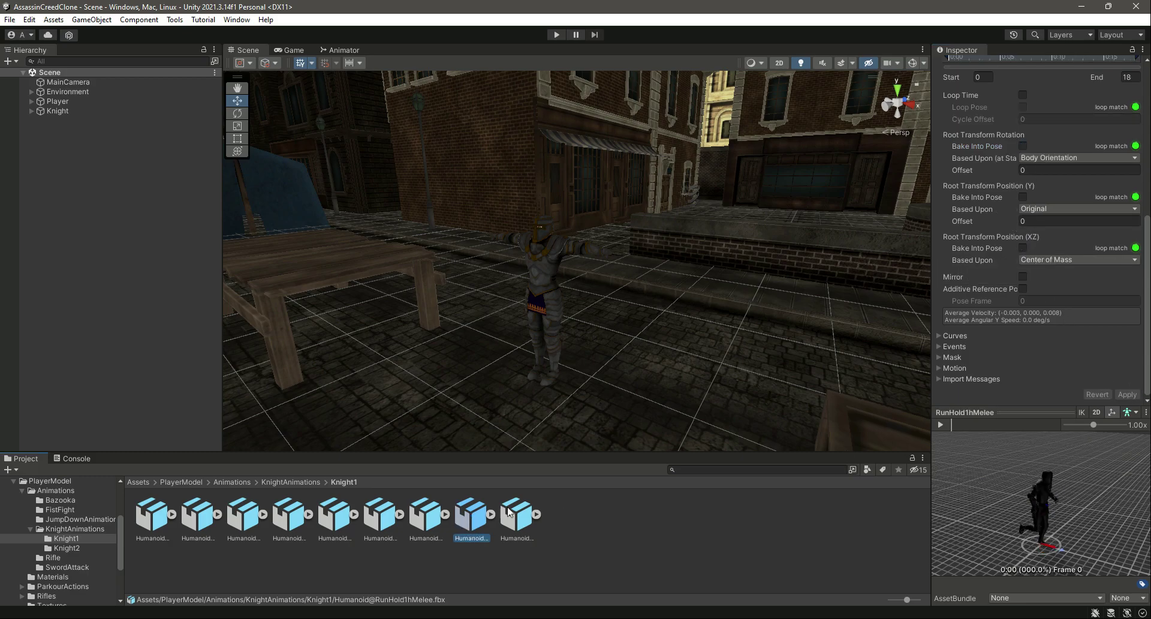
pyautogui.click(1024, 94)
pyautogui.click(1023, 107)
pyautogui.click(1023, 145)
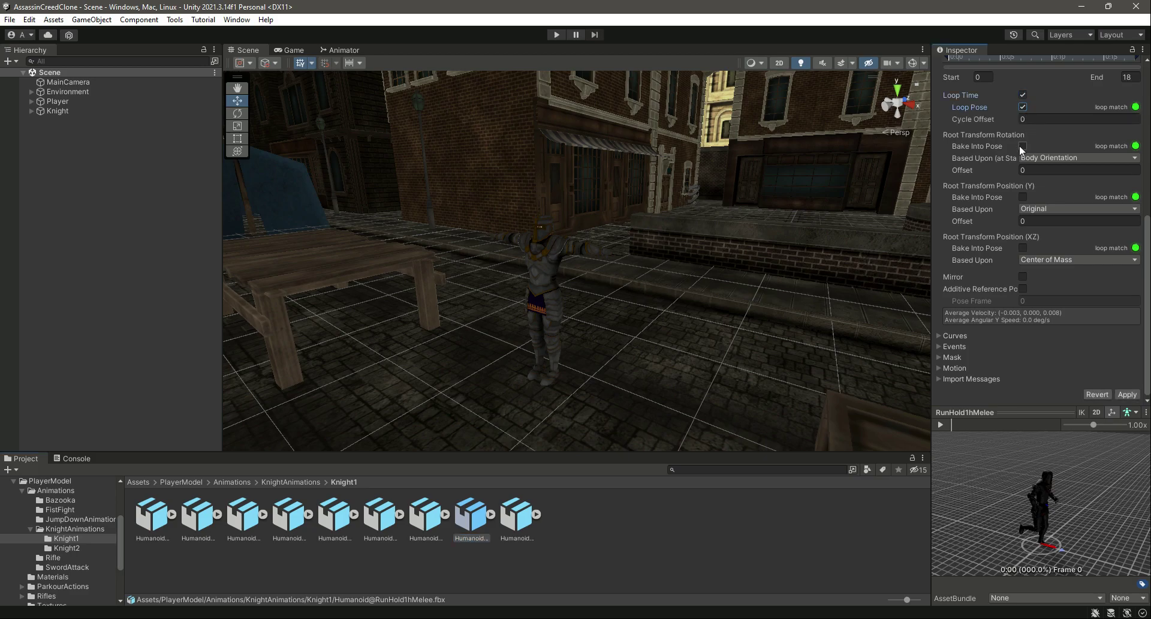
pyautogui.click(1032, 157)
pyautogui.click(1035, 171)
pyautogui.click(1023, 197)
pyautogui.click(1044, 260)
pyautogui.click(1027, 251)
pyautogui.click(1023, 247)
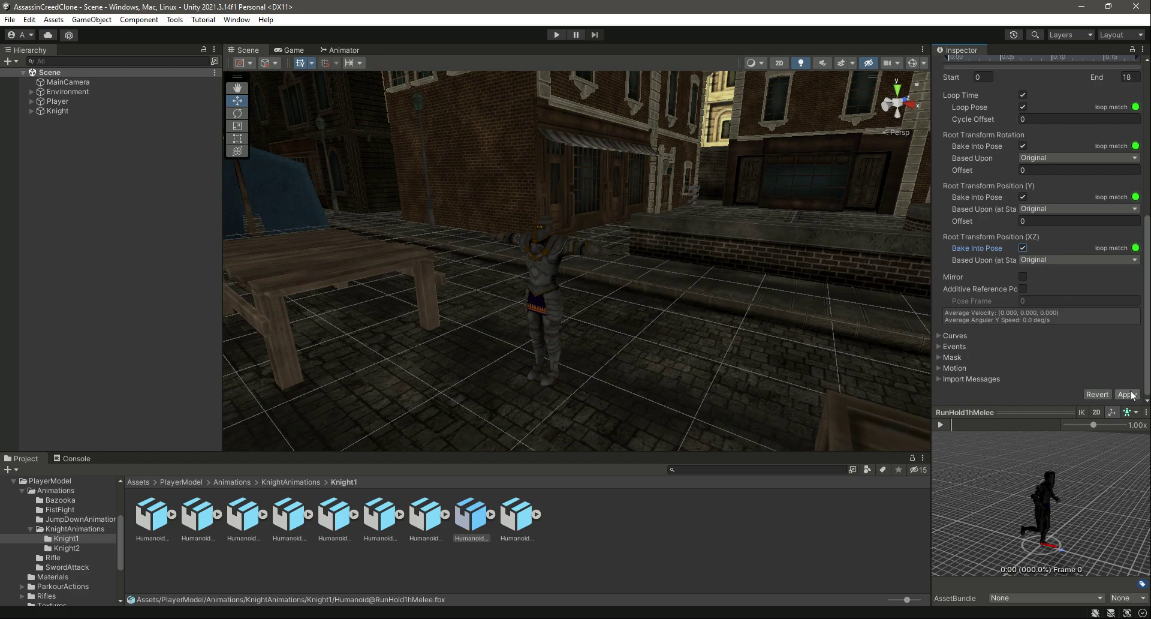
pyautogui.click(1128, 394)
# - Enable Loop Time and Loop Pose for WalkForwardHold1hMelee, bake all its root transforms into pose based upon Original, and apply
pyautogui.click(519, 517)
pyautogui.click(1023, 95)
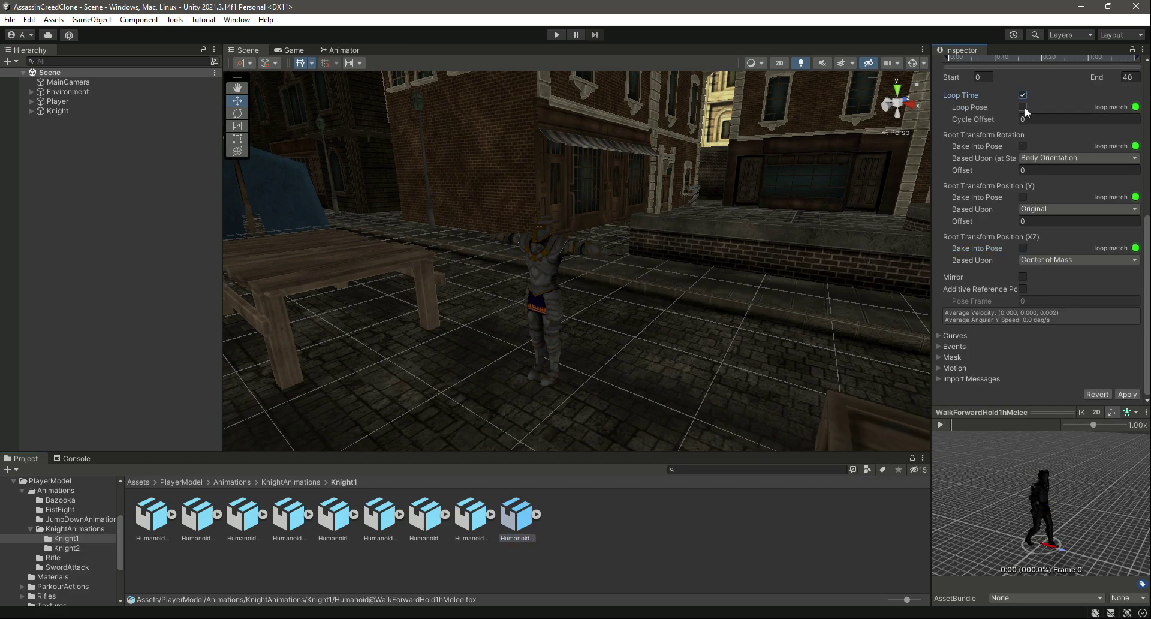
pyautogui.click(1036, 159)
pyautogui.click(1046, 170)
pyautogui.click(1049, 260)
pyautogui.click(1053, 273)
pyautogui.click(1022, 248)
pyautogui.click(1022, 197)
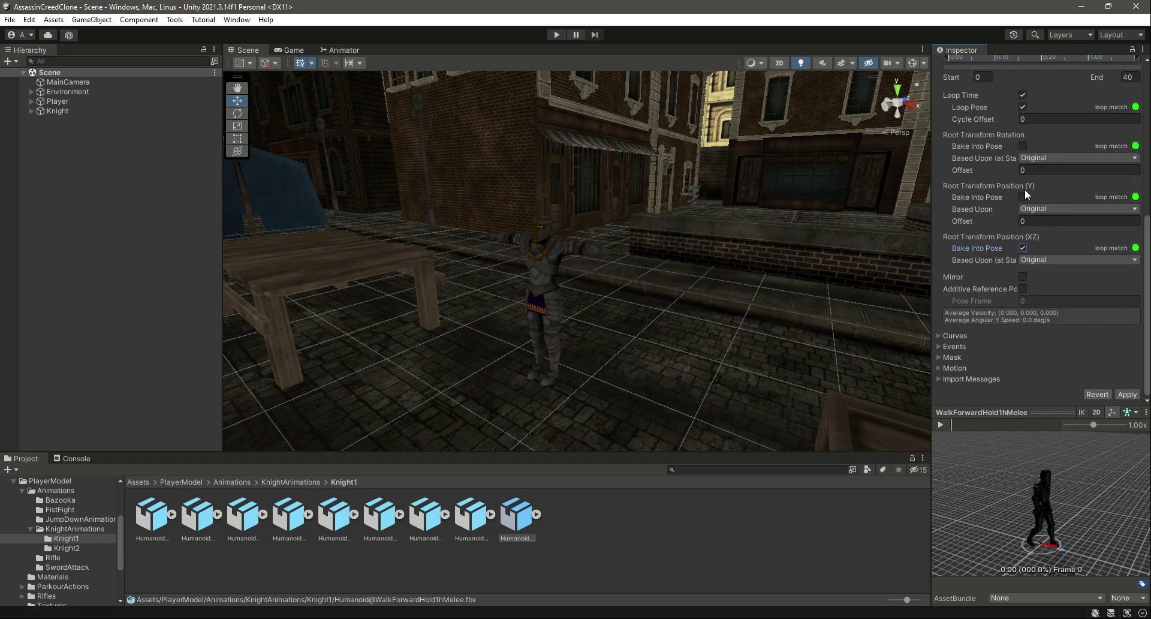
pyautogui.click(1023, 145)
pyautogui.click(1126, 395)
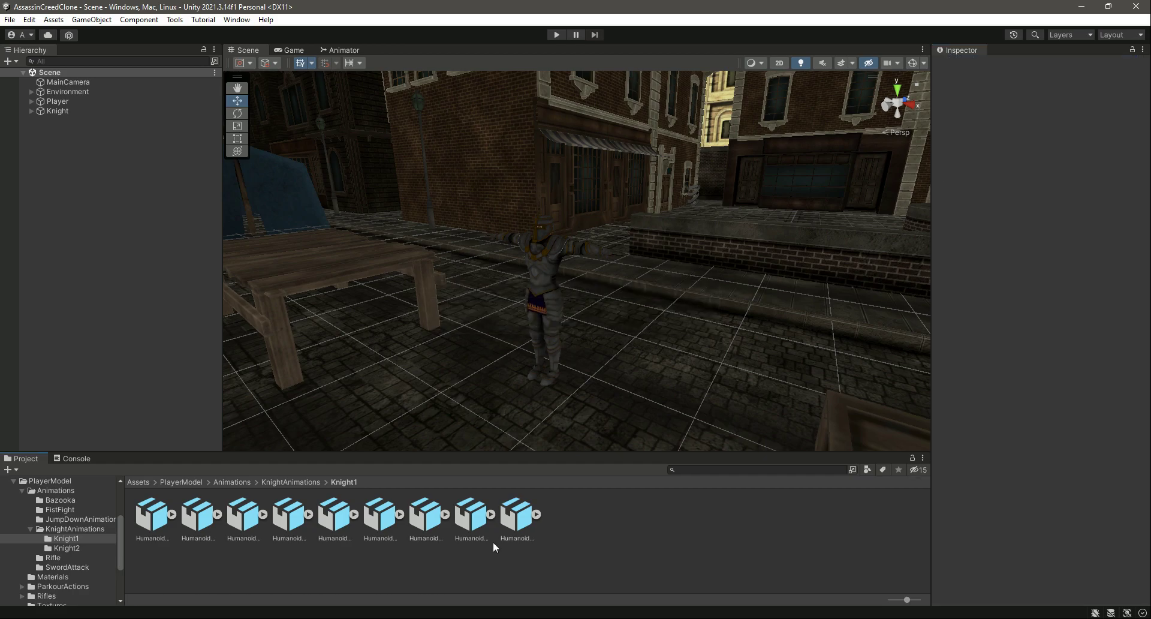
# - Preview the WalkForwardHold1hMelee clip and look over the knight in the scene
pyautogui.click(513, 517)
pyautogui.click(939, 425)
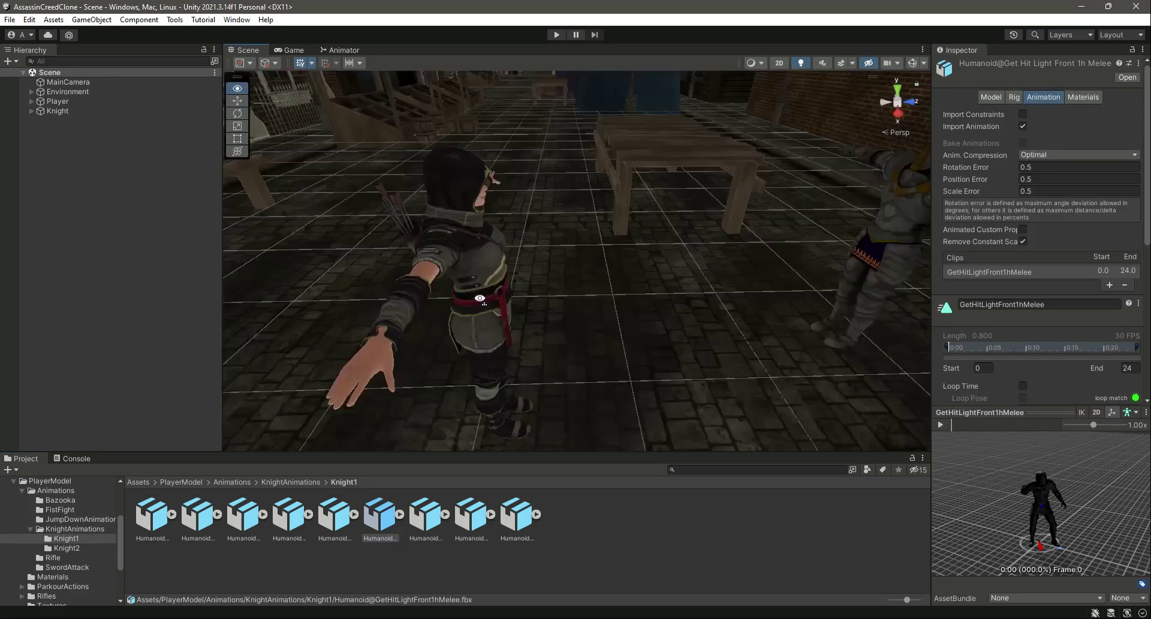
pyautogui.keyDown('alt'); pyautogui.moveTo(780, 324); pyautogui.dragTo(587, 326); pyautogui.keyUp('alt')
pyautogui.moveTo(588, 321); pyautogui.dragTo(814, 343, button='right')
pyautogui.scroll(-3, 526, 316)
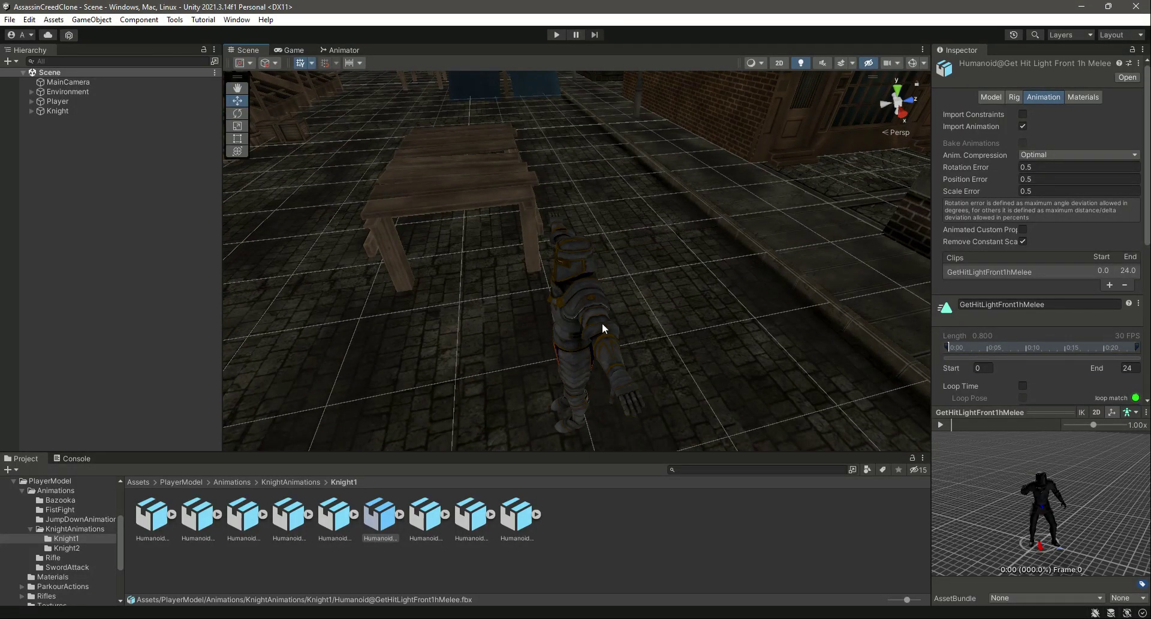